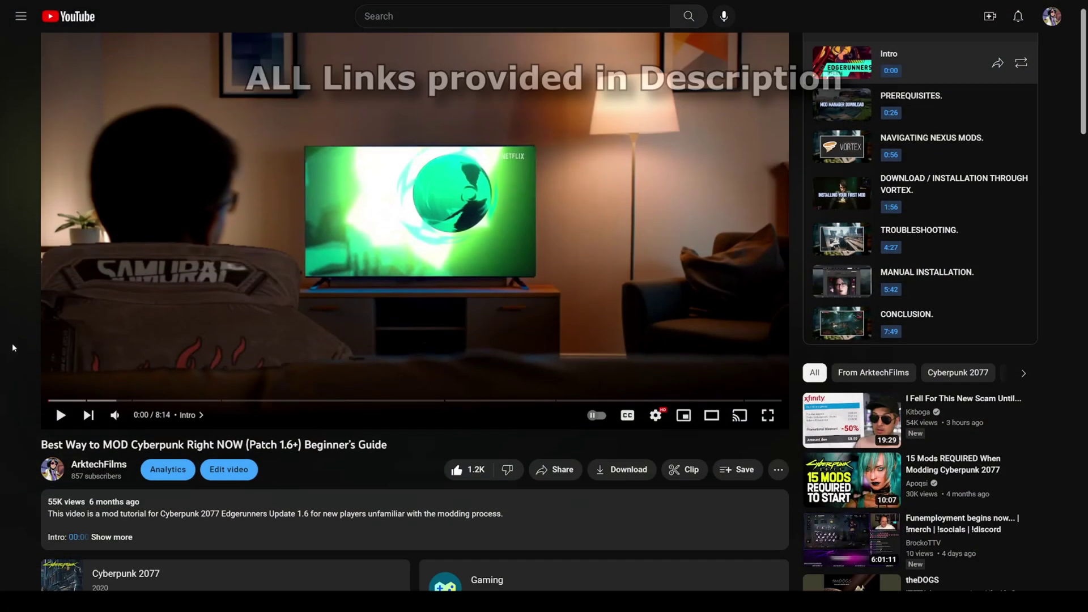
Step: Expand the video's description and look through its prerequisites, guide and mod links
{"action": "scroll", "coordinate": [12, 342], "scroll_direction": "down", "scroll_amount": 3}
{"action": "scroll", "coordinate": [12, 343], "scroll_direction": "down", "scroll_amount": 1}
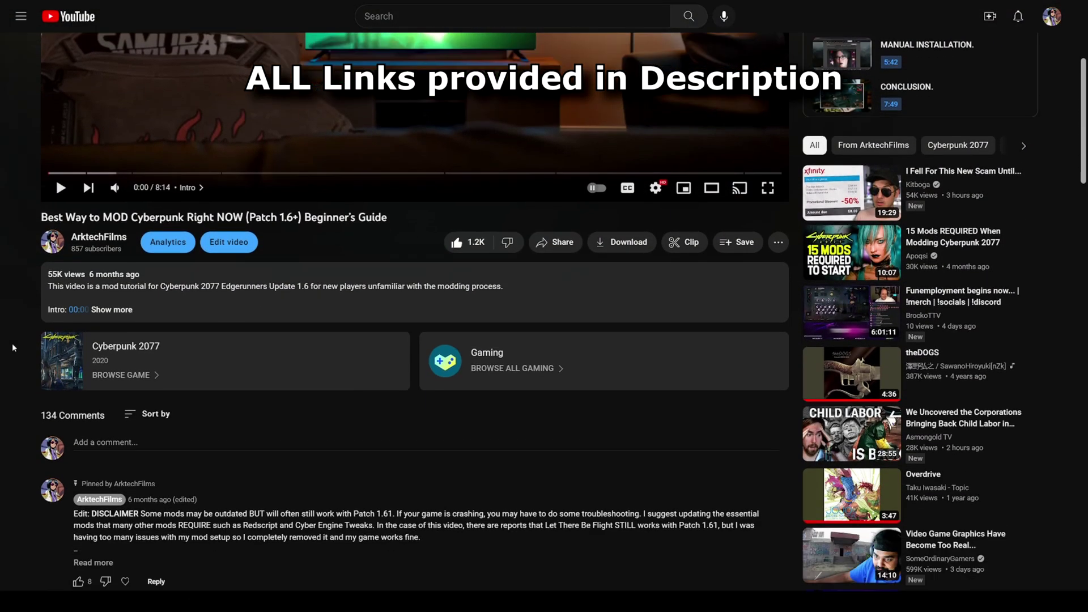
{"action": "left_click", "coordinate": [111, 309]}
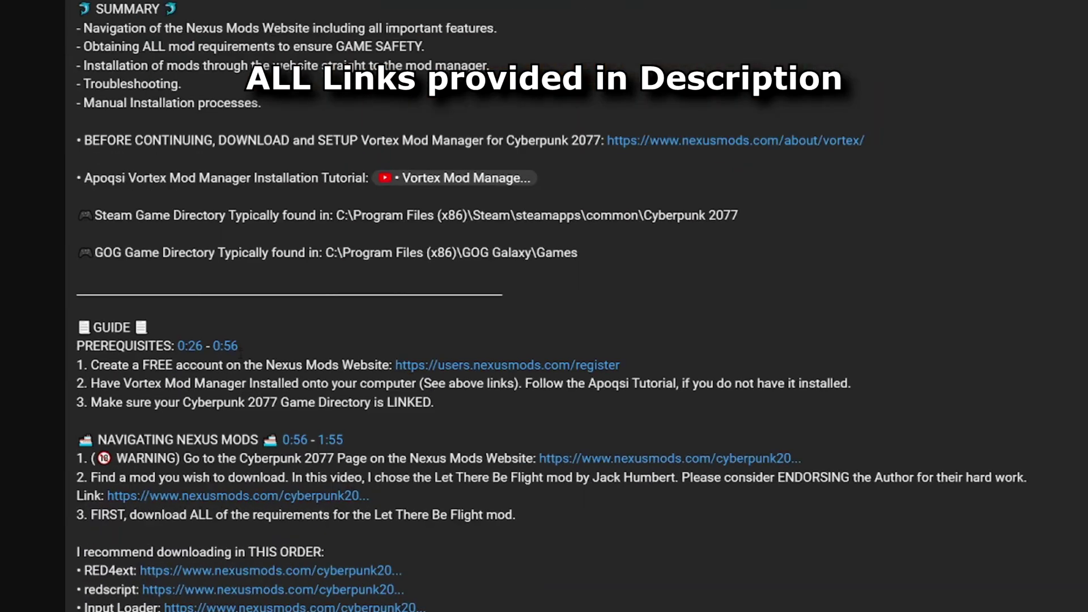
{"action": "scroll", "coordinate": [150, 338], "scroll_direction": "down", "scroll_amount": 5}
{"action": "left_click_drag", "start_coordinate": [51, 367], "coordinate": [142, 391]}
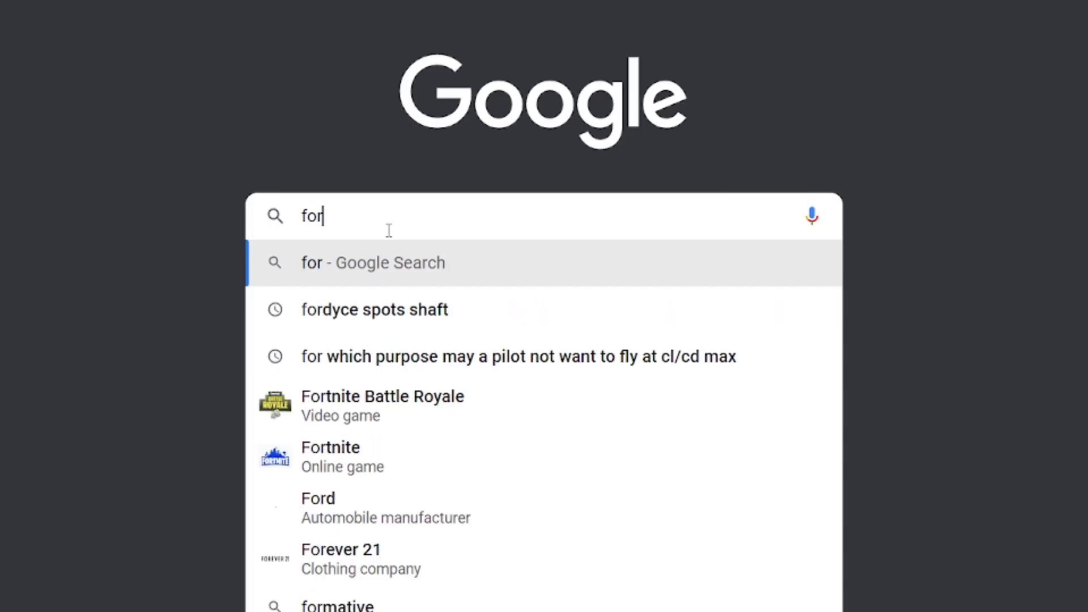
{"action": "type", "text": "ge 1.19"}
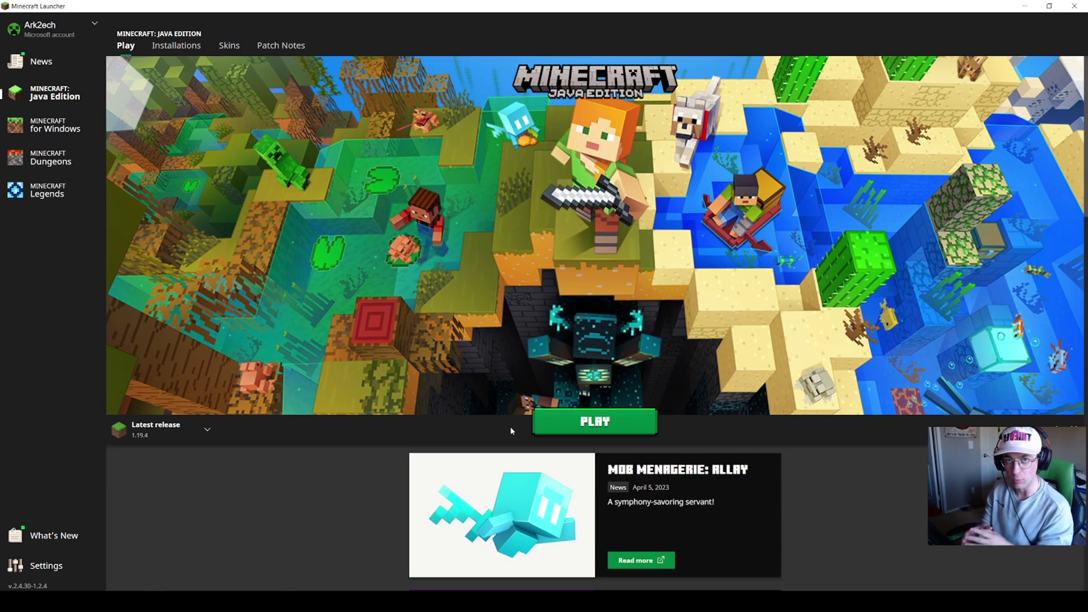
{"action": "left_click", "coordinate": [582, 420]}
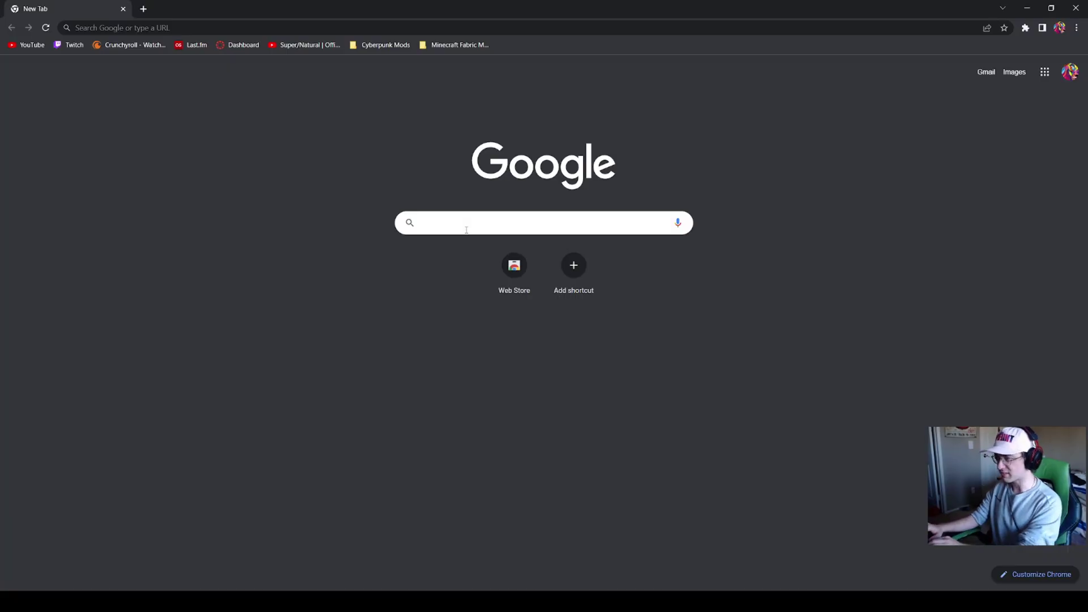
Step: Search Google for "forge 1.19.4" and open the Minecraft Forge downloads page for MC 1.19.4
{"action": "type", "text": "forge 1."}
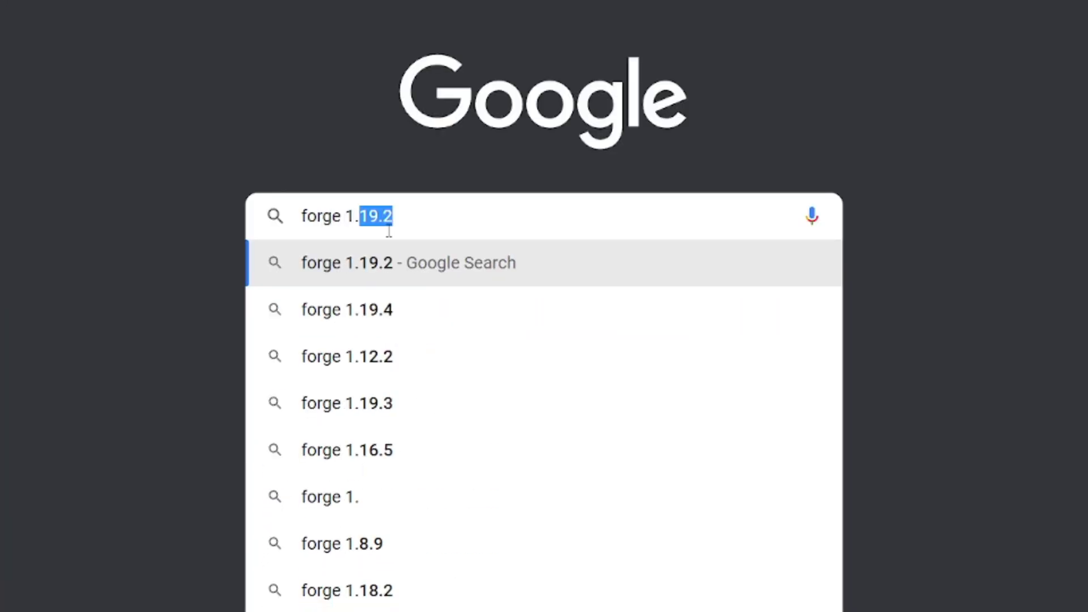
{"action": "type", "text": "19.4"}
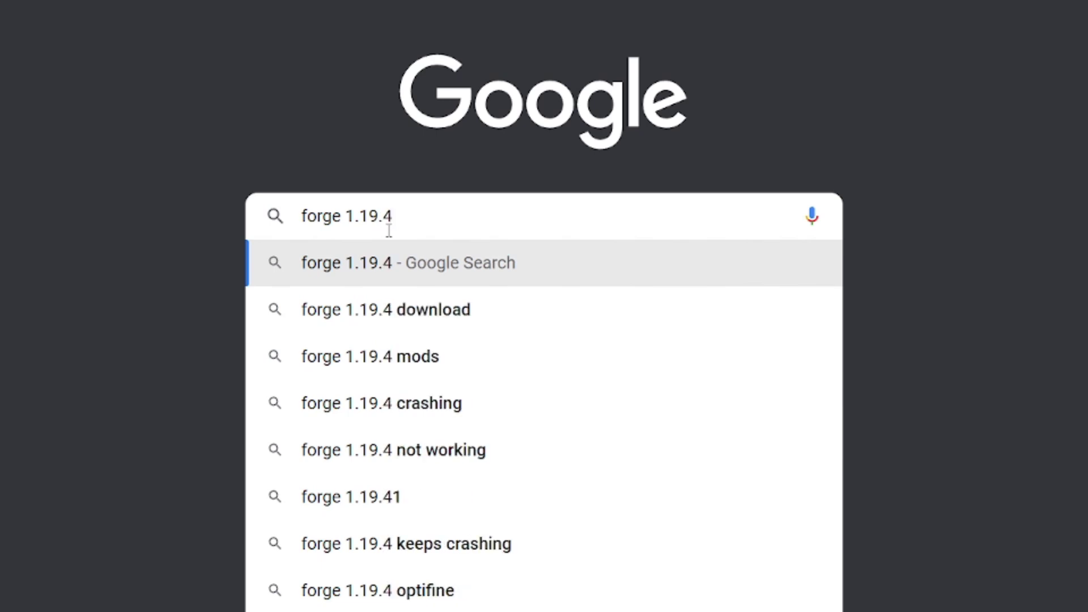
{"action": "key", "text": "Return"}
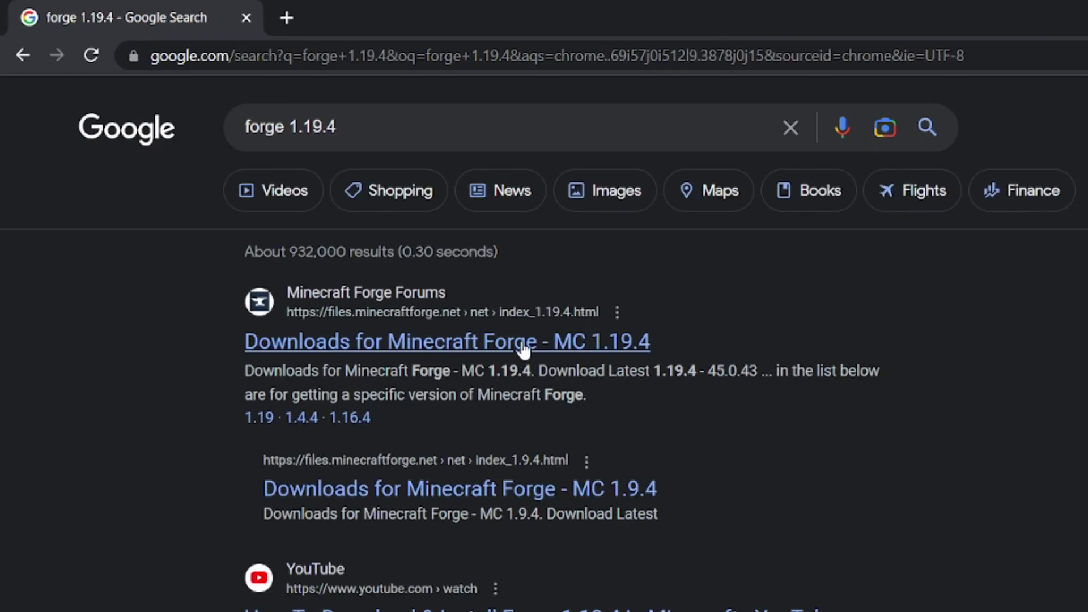
{"action": "left_click", "coordinate": [521, 347]}
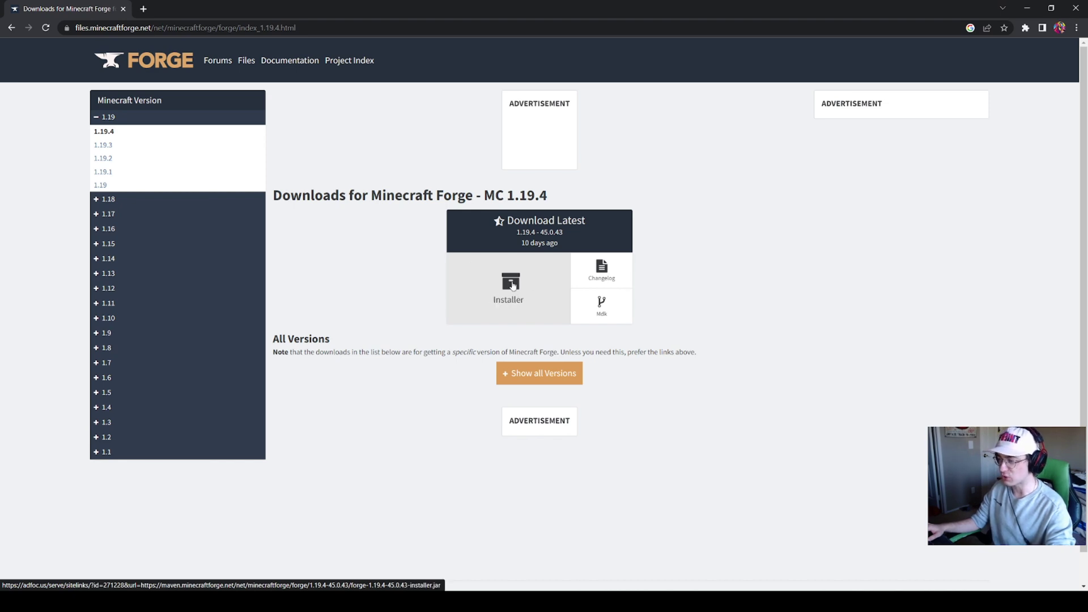
Step: Download the latest Forge 1.19.4 - 45.0.43 installer and place the jar file on the desktop
{"action": "left_click", "coordinate": [514, 299]}
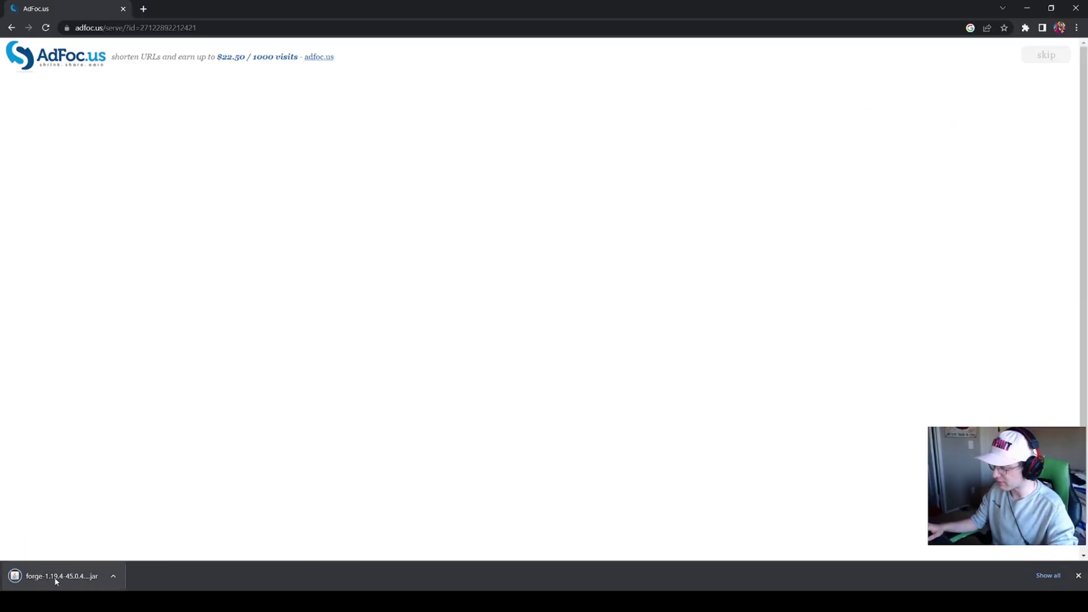
{"action": "left_click_drag", "start_coordinate": [601, 9], "coordinate": [719, 55]}
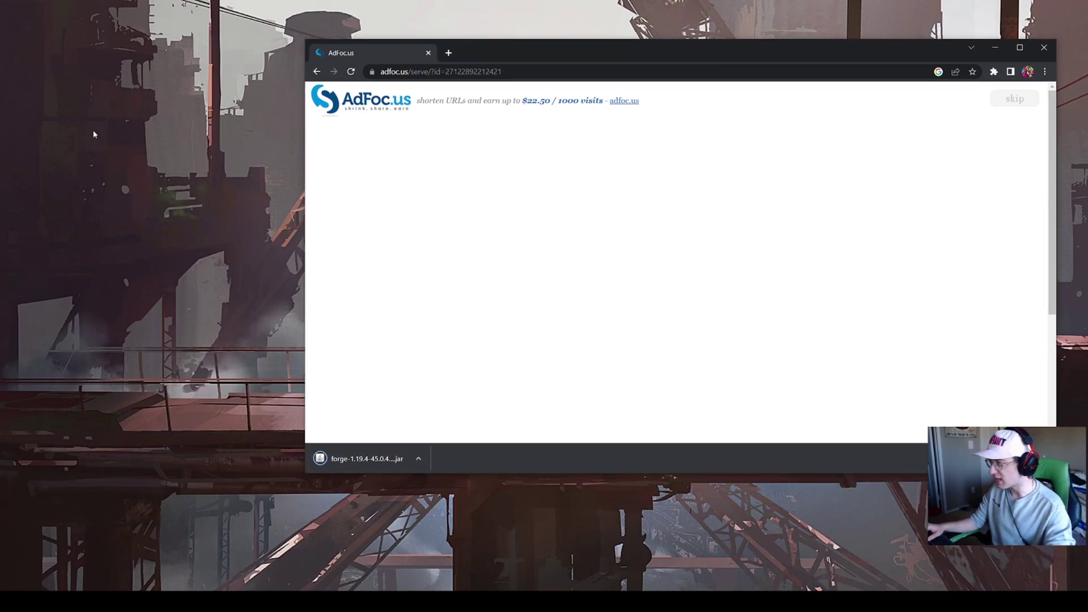
{"action": "left_click_drag", "start_coordinate": [136, 226], "coordinate": [136, 241]}
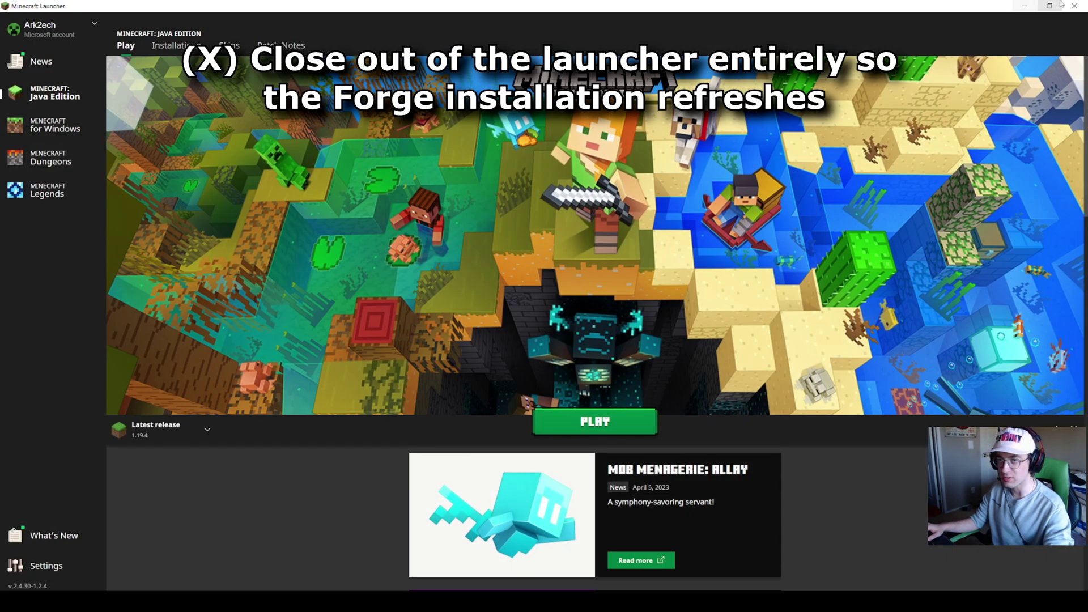
Step: Close the Minecraft Launcher and run the Forge installer from the desktop, using Install client with the default .minecraft folder
{"action": "left_click", "coordinate": [1049, 6]}
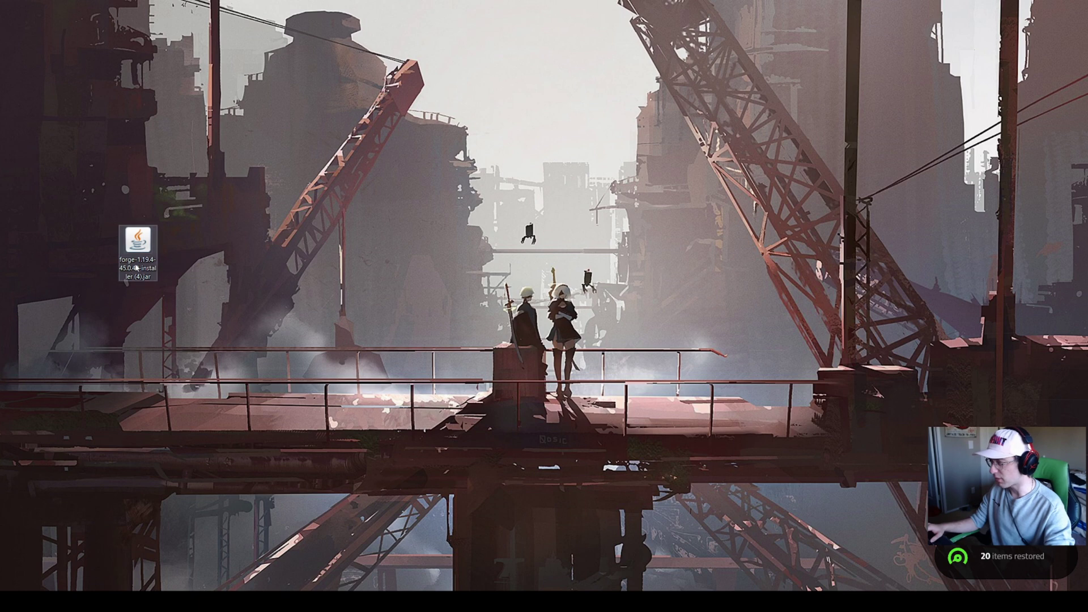
{"action": "double_click", "coordinate": [142, 244]}
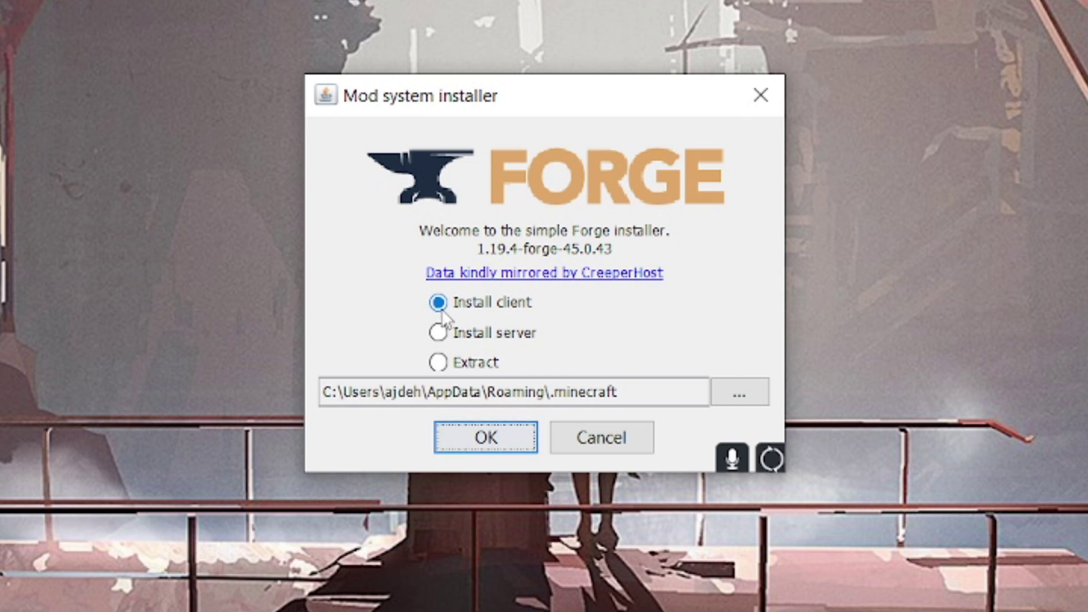
{"action": "left_click_drag", "start_coordinate": [356, 395], "coordinate": [644, 393]}
{"action": "left_click", "coordinate": [681, 385]}
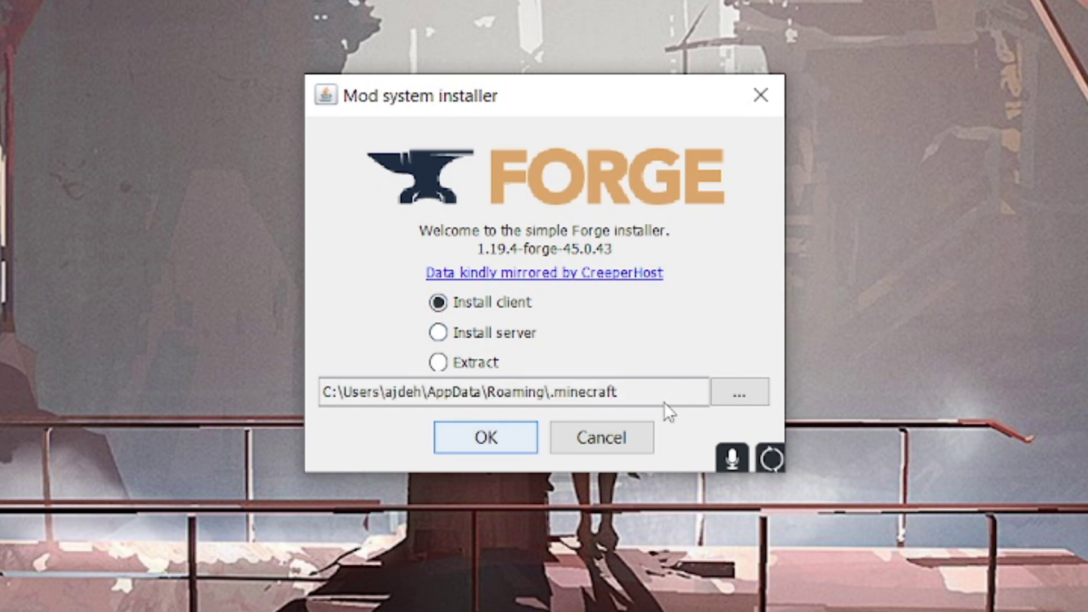
{"action": "left_click", "coordinate": [468, 440]}
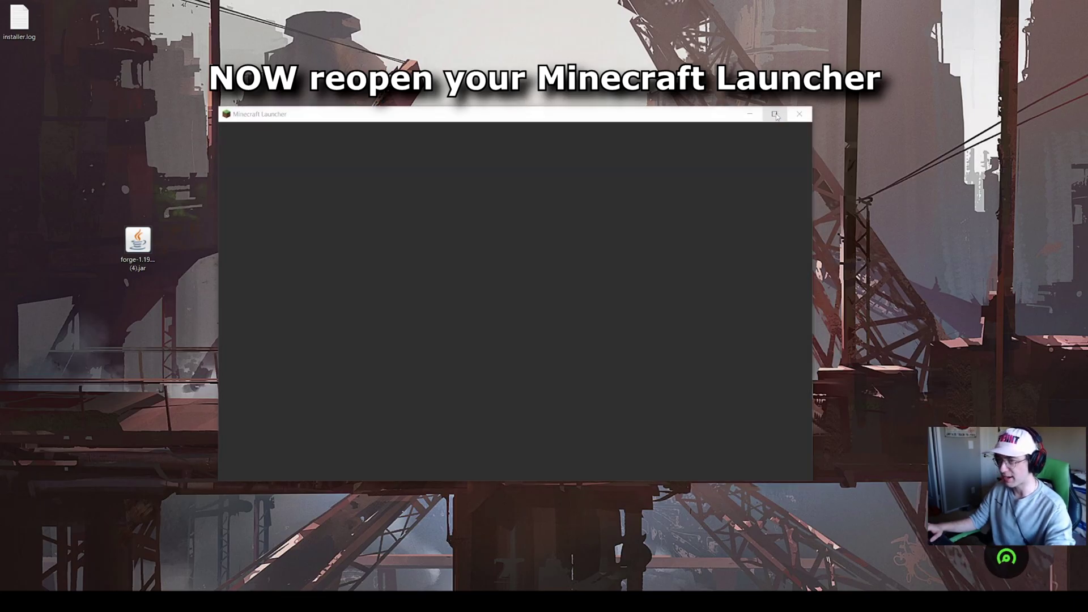
Step: Select the 1.19.4-forge-45.0.43 installation in the reopened Minecraft Launcher and start it, accepting the risks and disabling further warnings for it
{"action": "left_click", "coordinate": [774, 115]}
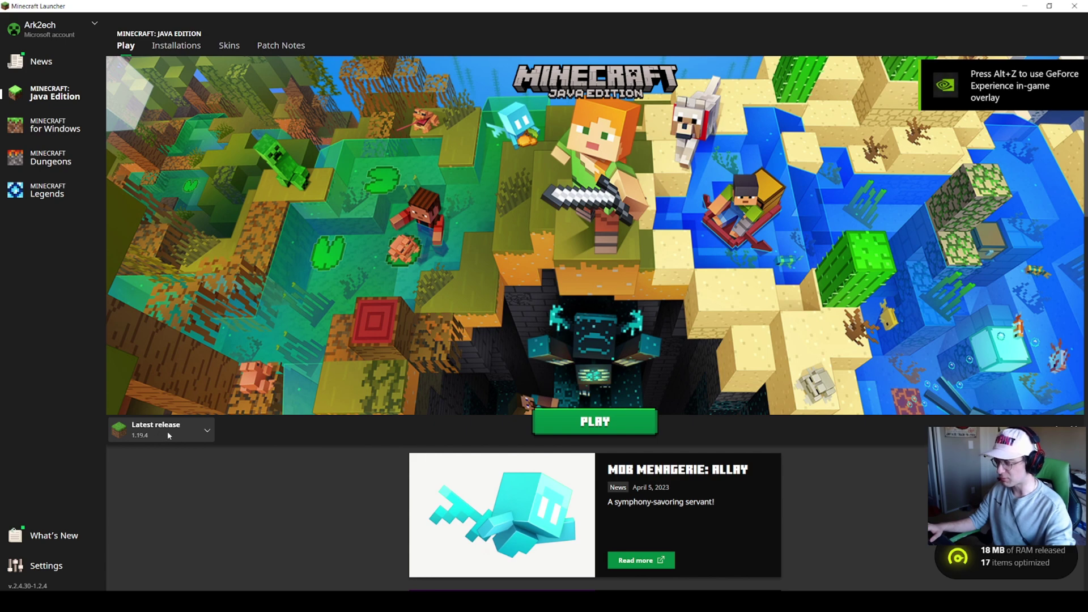
{"action": "left_click", "coordinate": [166, 436]}
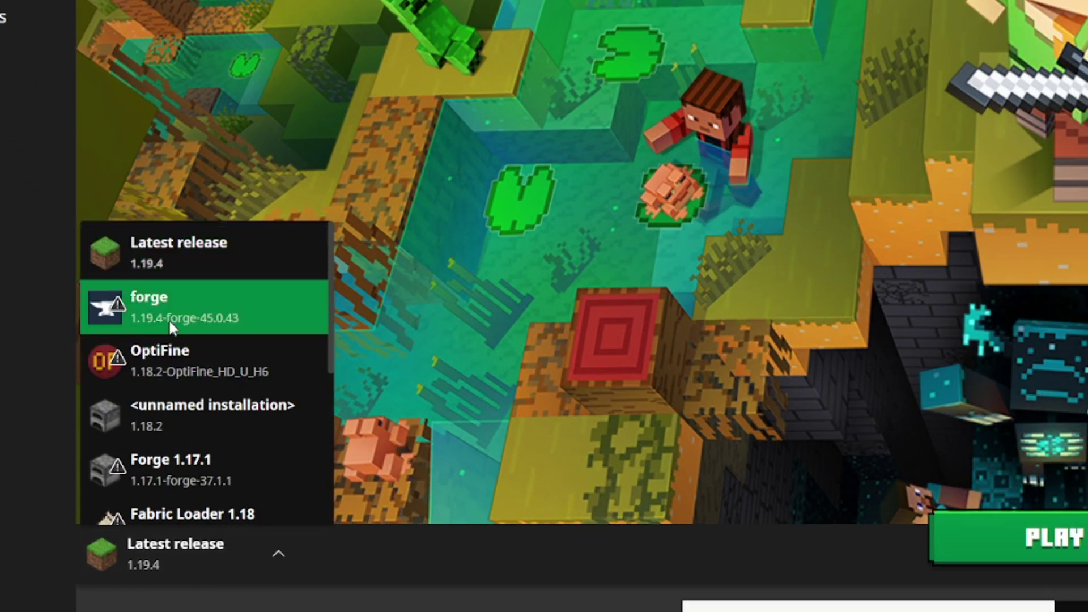
{"action": "left_click", "coordinate": [217, 319]}
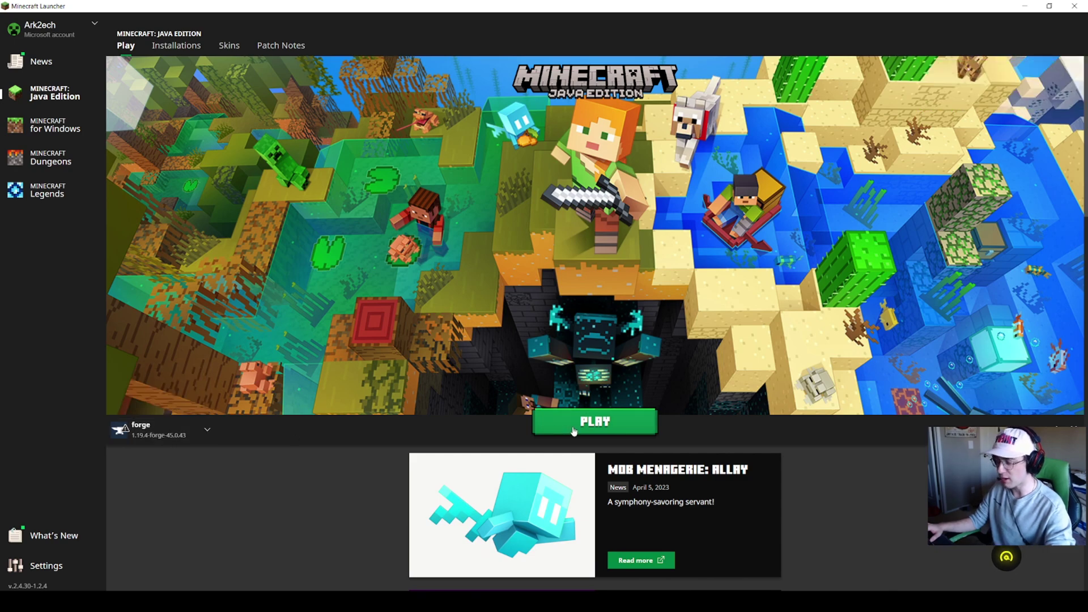
{"action": "left_click", "coordinate": [574, 431]}
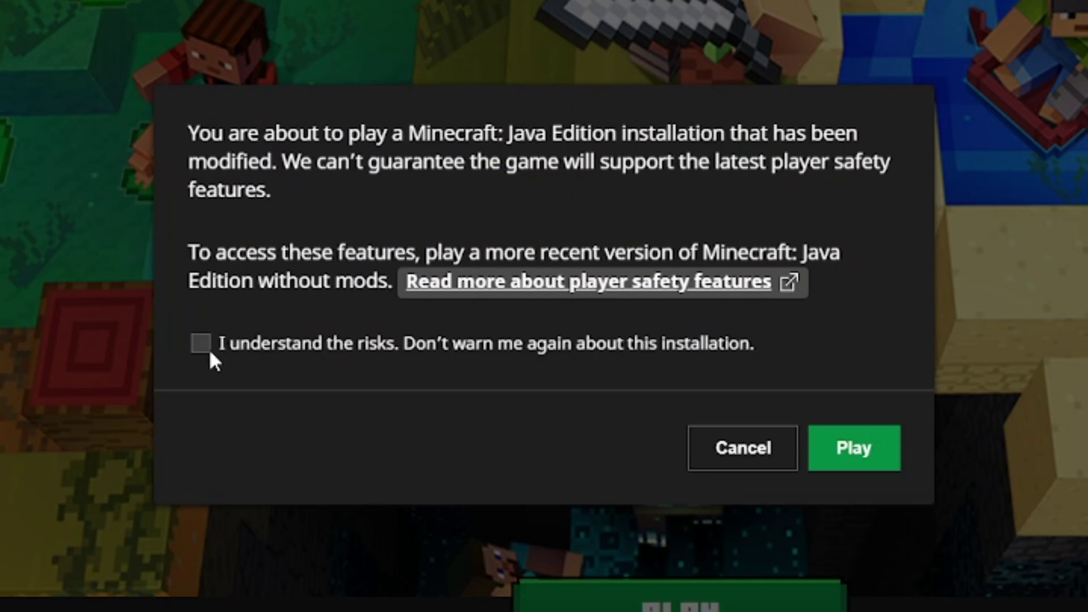
{"action": "left_click", "coordinate": [201, 343]}
{"action": "left_click", "coordinate": [833, 448]}
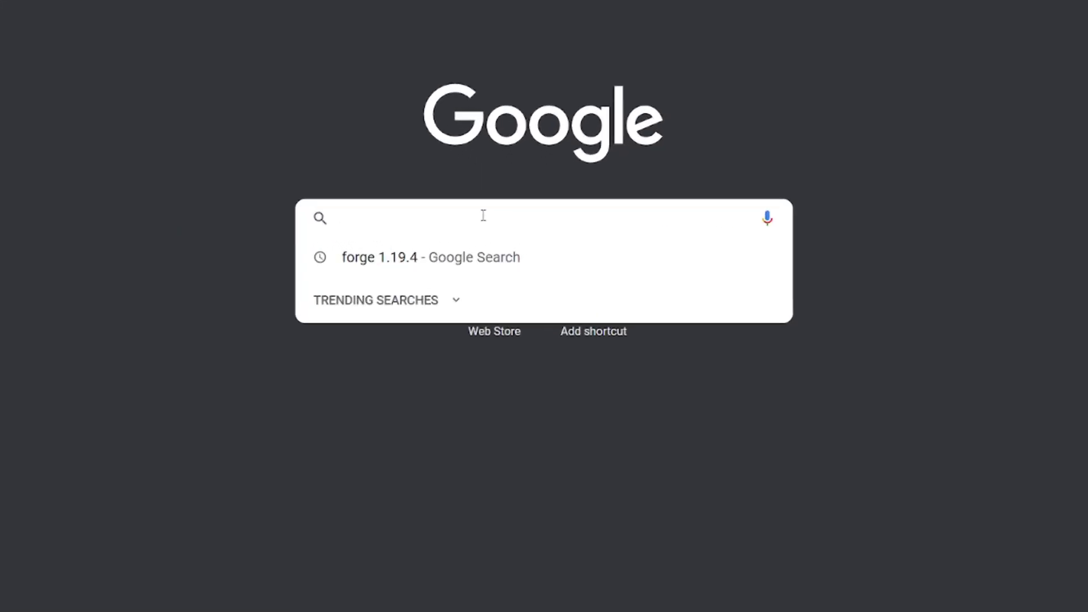
Step: Search Google for "world edit mod 1.19.4" and open the WorldEdit files page on CurseForge
{"action": "type", "text": "world e"}
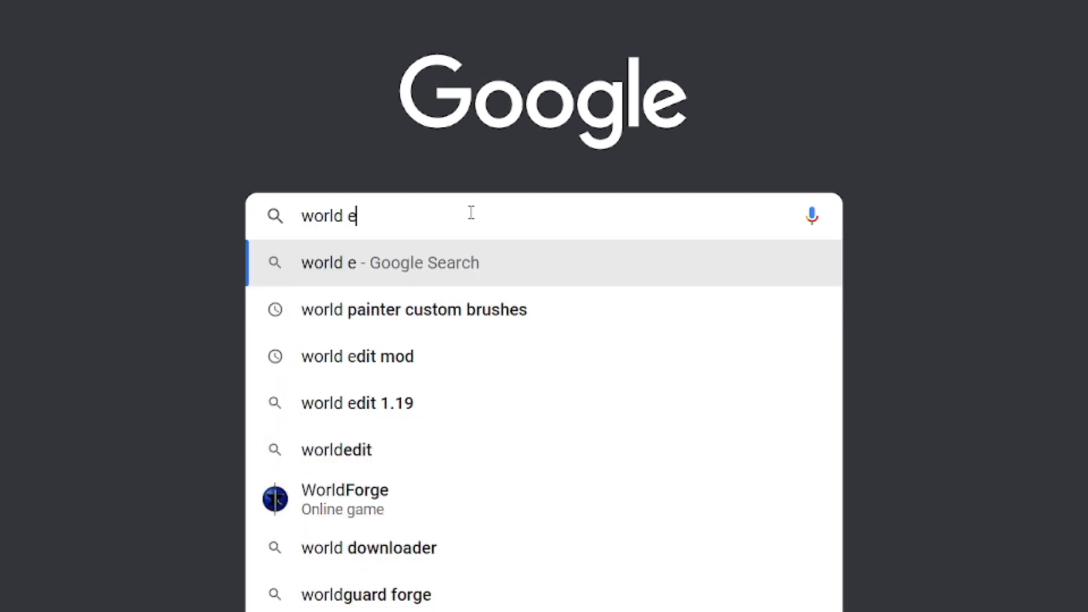
{"action": "type", "text": "dit mod 1.19.4"}
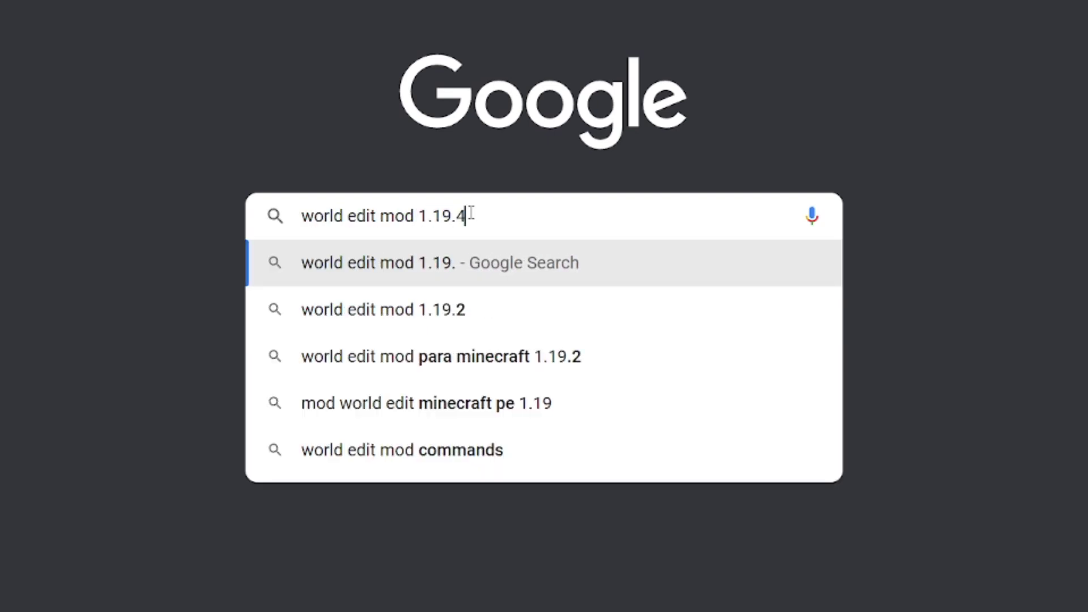
{"action": "key", "text": "Return"}
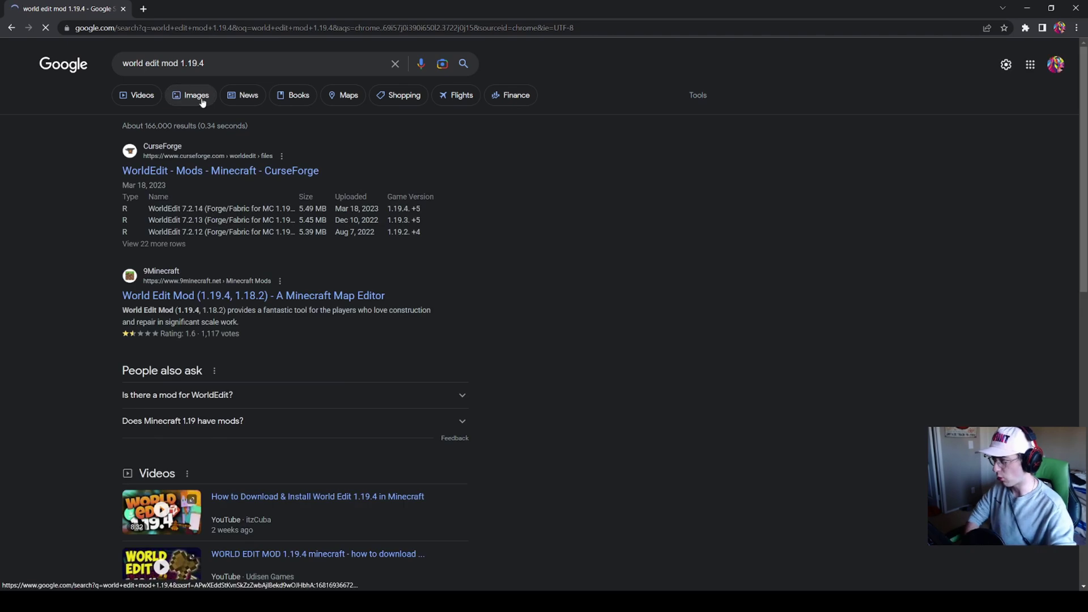
{"action": "left_click", "coordinate": [198, 170]}
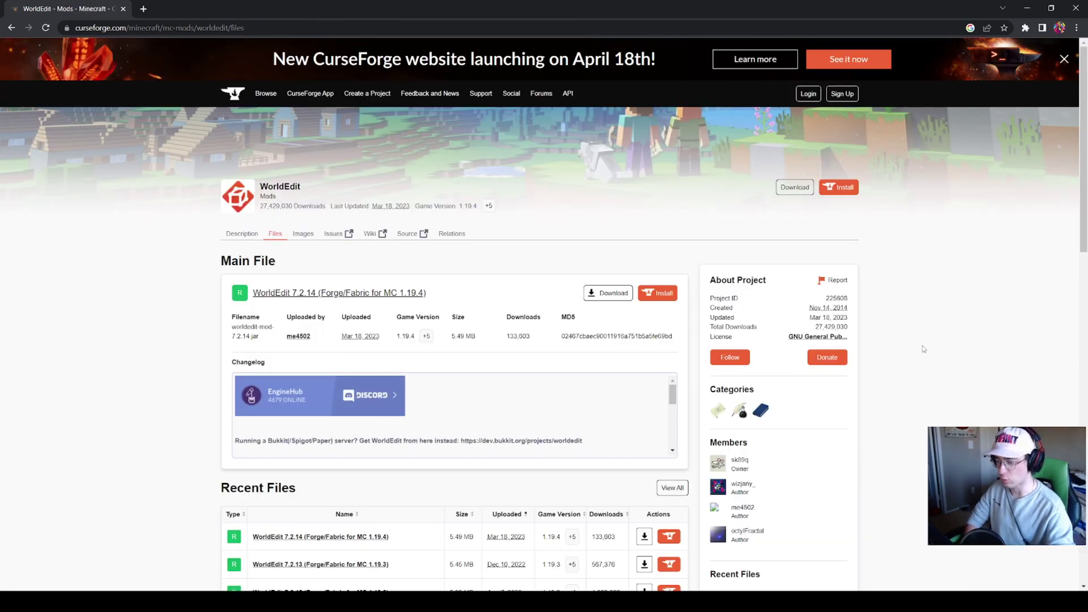
Step: Download WorldEdit 7.2.14 (Forge/Fabric for MC 1.19.4) from the recent files and get the mod jar onto the desktop
{"action": "scroll", "coordinate": [924, 349], "scroll_direction": "down", "scroll_amount": 5}
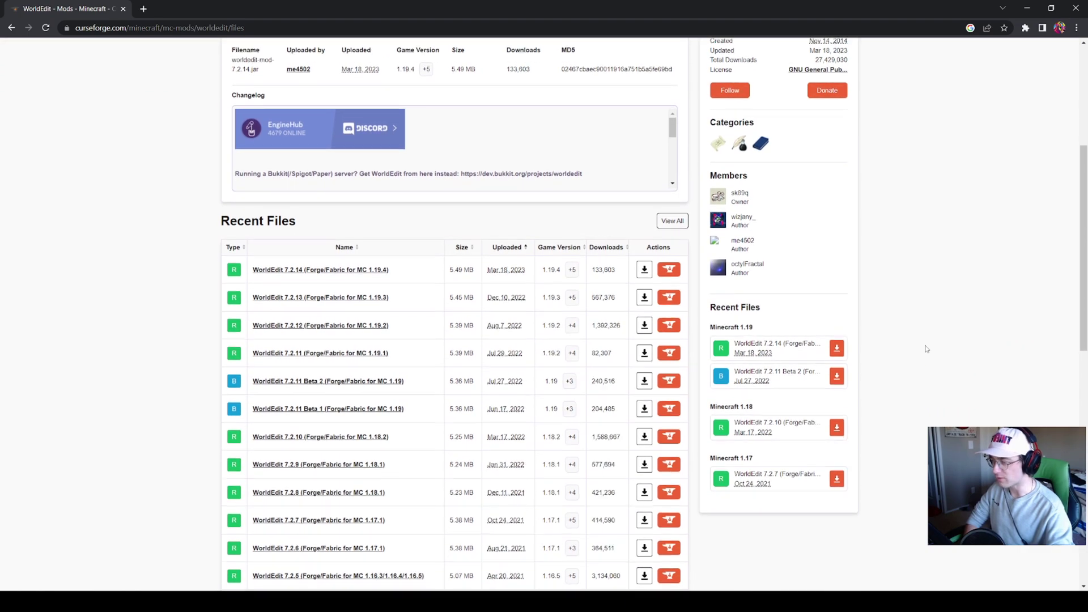
{"action": "scroll", "coordinate": [926, 348], "scroll_direction": "down", "scroll_amount": 1}
{"action": "left_click_drag", "start_coordinate": [617, 218], "coordinate": [227, 195]}
{"action": "left_click", "coordinate": [227, 195]}
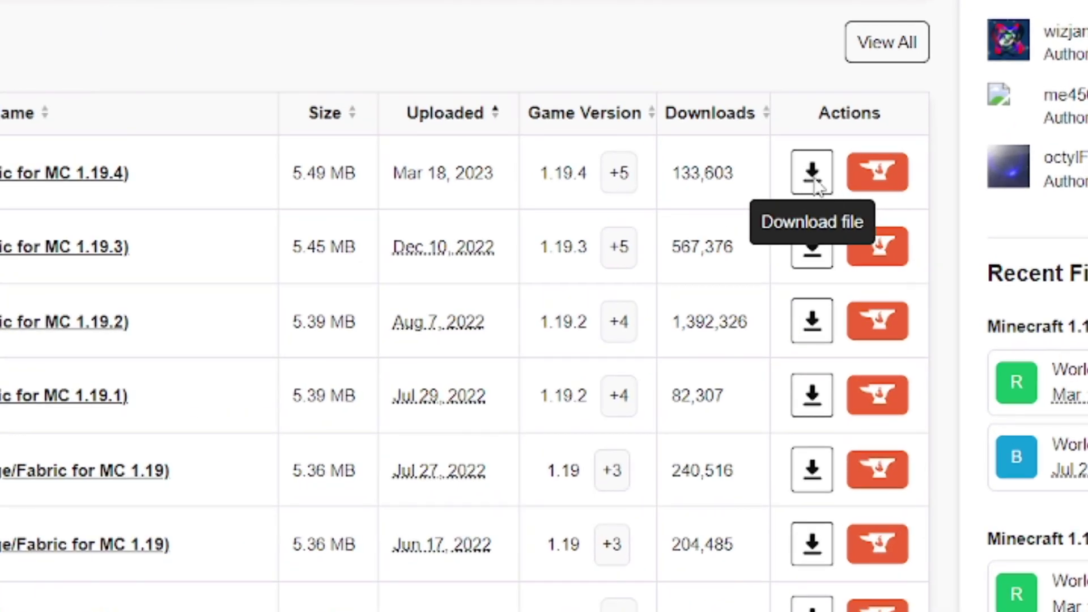
{"action": "left_click", "coordinate": [815, 180]}
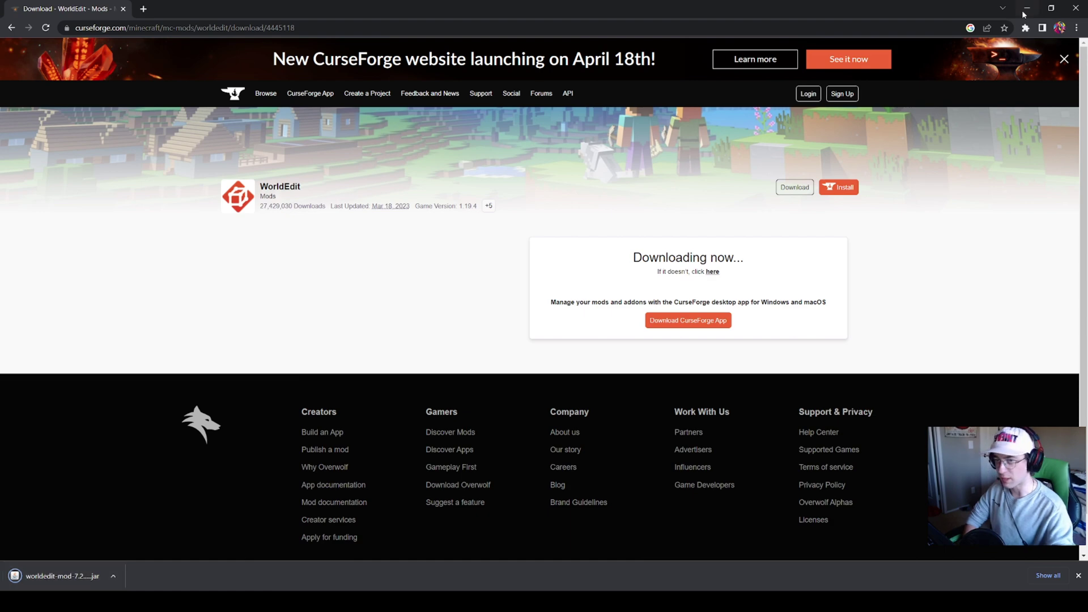
{"action": "left_click", "coordinate": [1052, 8]}
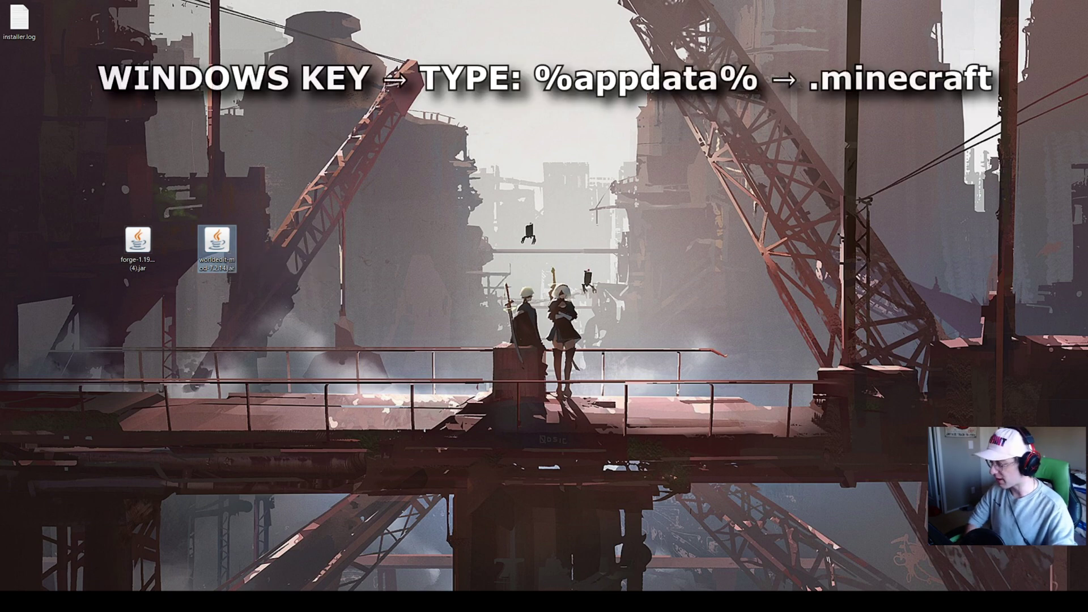
Step: Open the %appdata% folder from Windows search and go to the mods folder inside .minecraft
{"action": "key", "text": "super"}
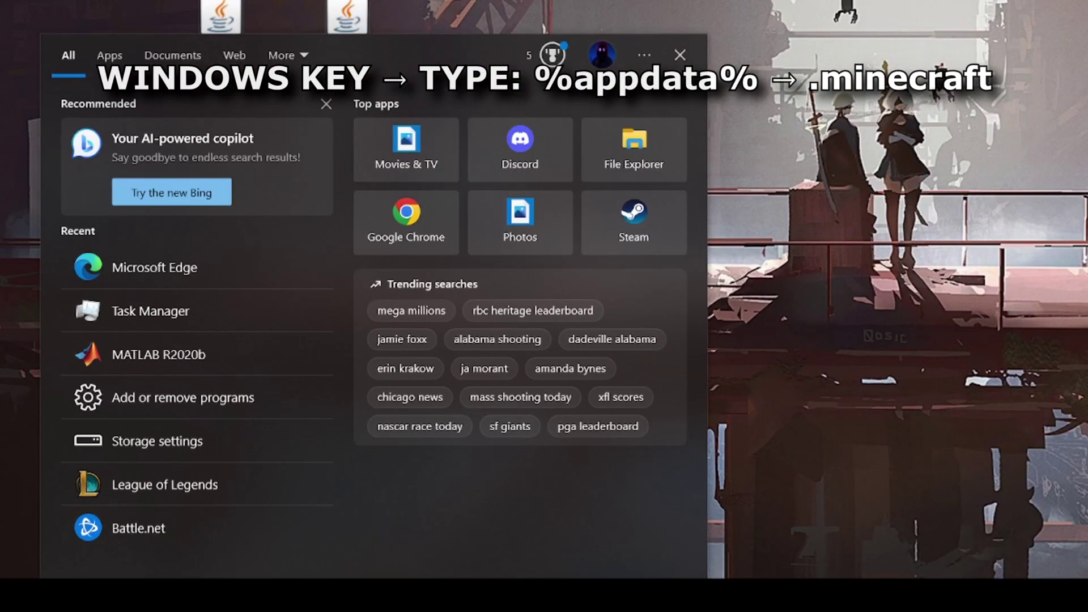
{"action": "type", "text": "%appd"}
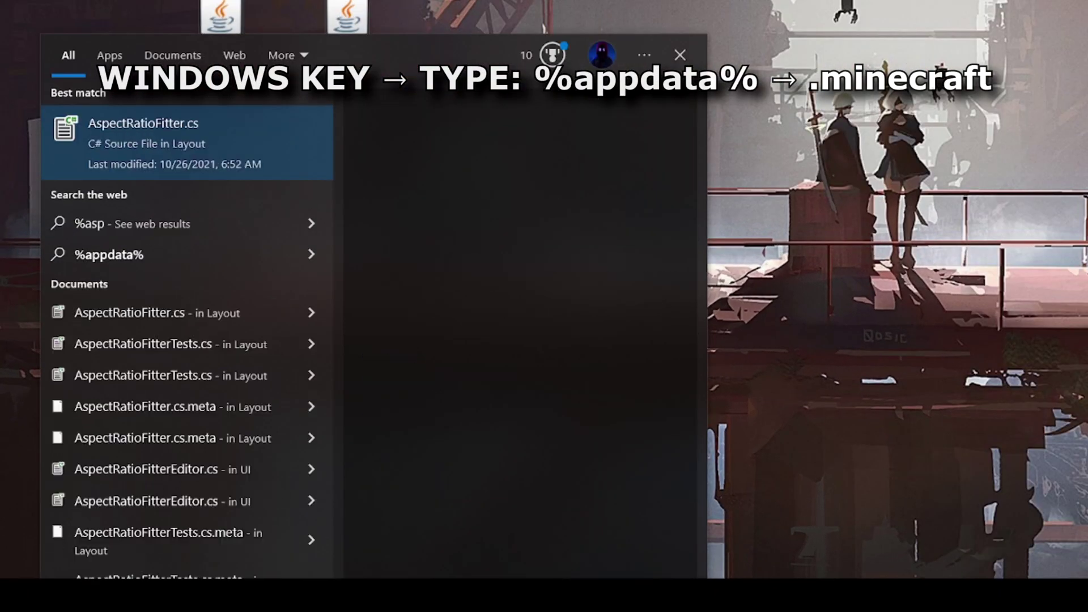
{"action": "type", "text": "ata%"}
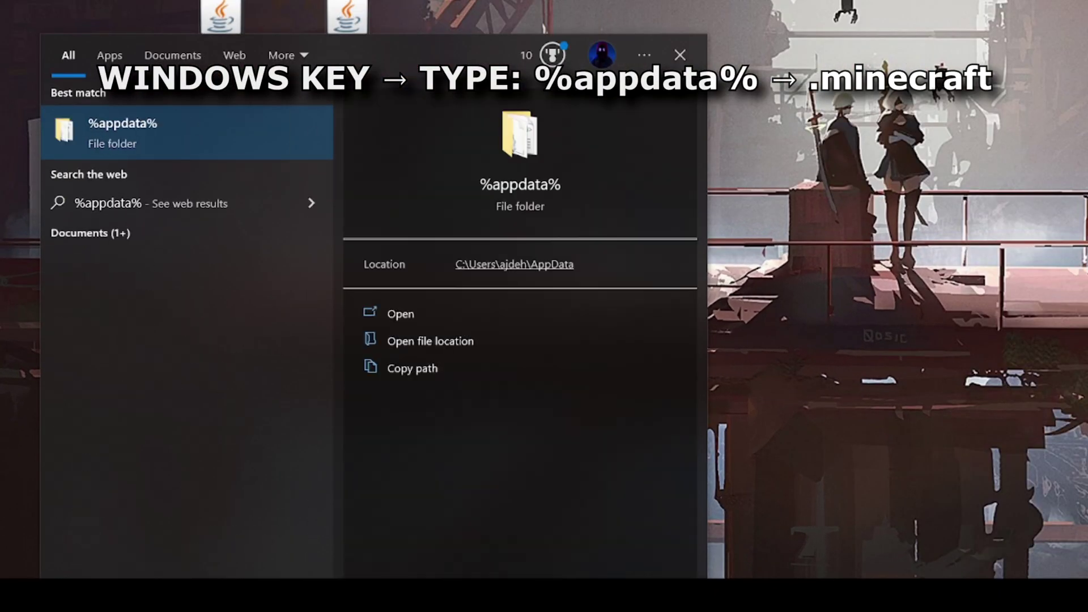
{"action": "key", "text": "Return"}
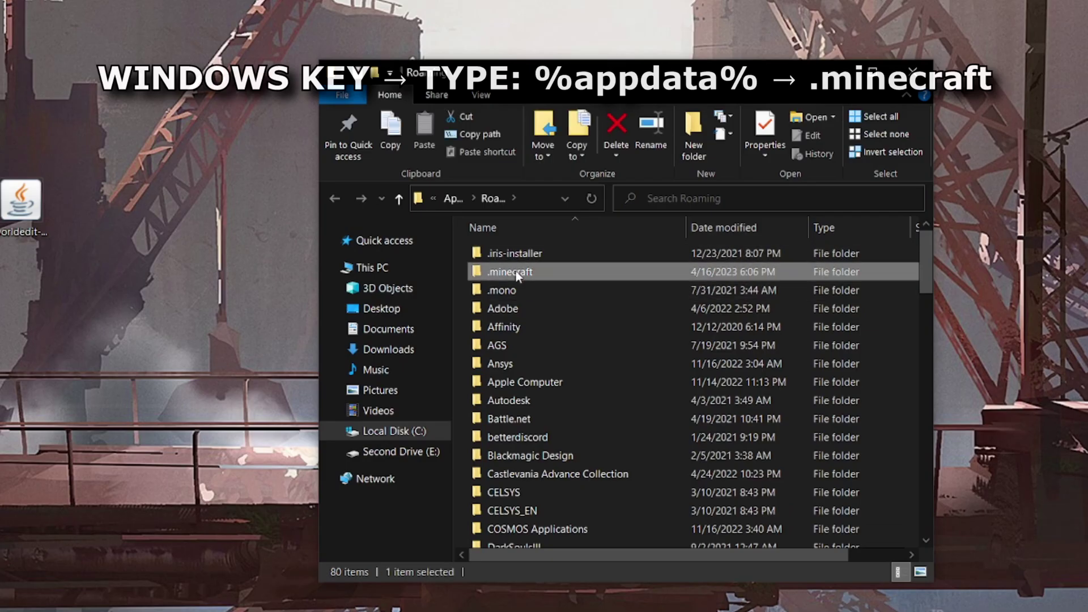
{"action": "double_click", "coordinate": [513, 272]}
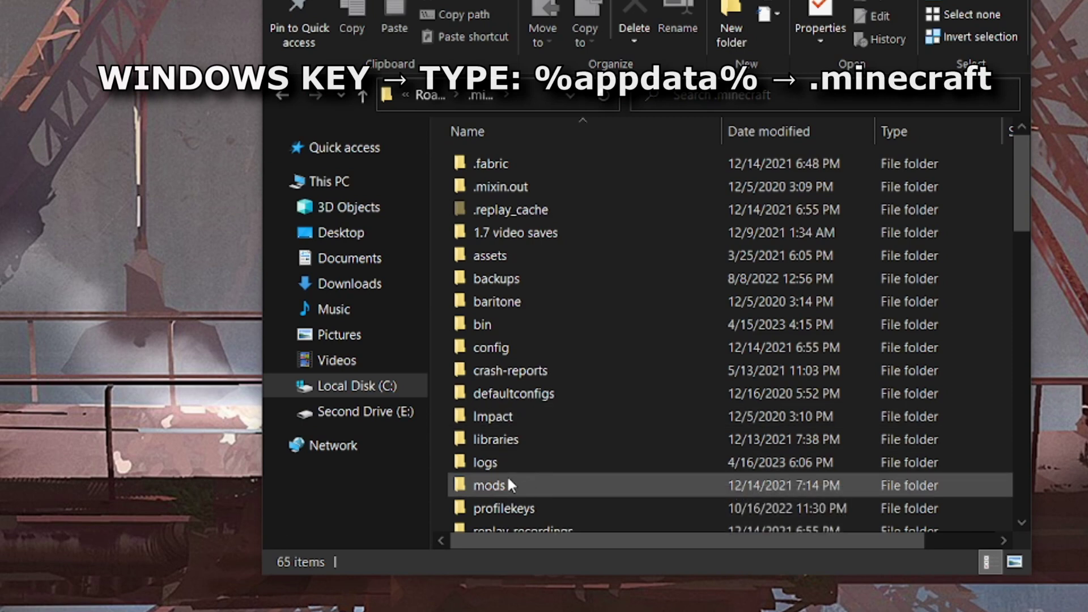
{"action": "double_click", "coordinate": [514, 510]}
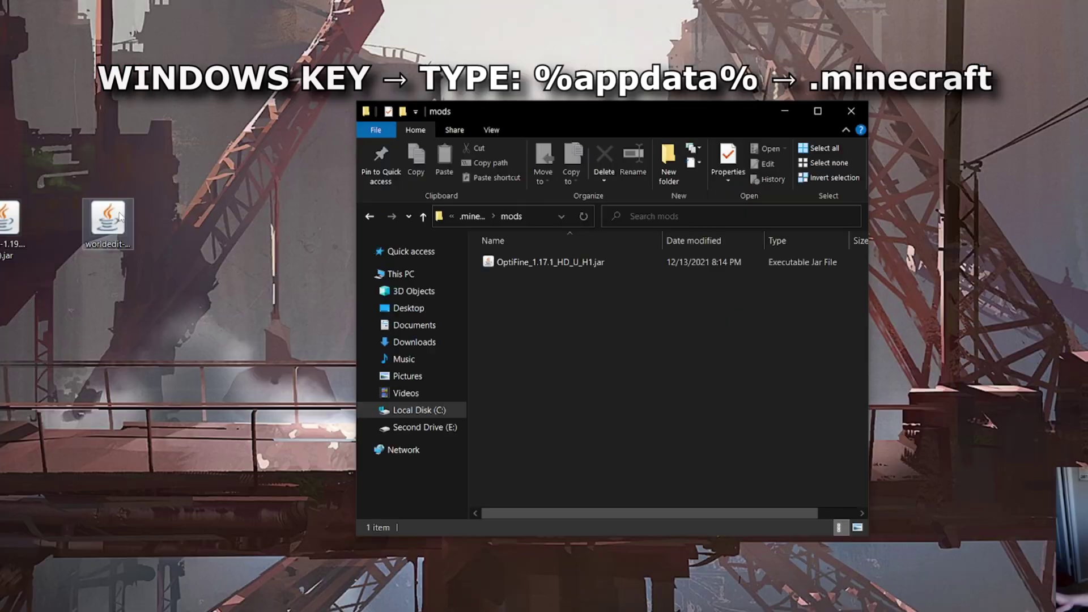
Step: Move the WorldEdit mod jar from the desktop into the mods folder and return to the .minecraft folder
{"action": "left_click_drag", "start_coordinate": [108, 223], "coordinate": [557, 323]}
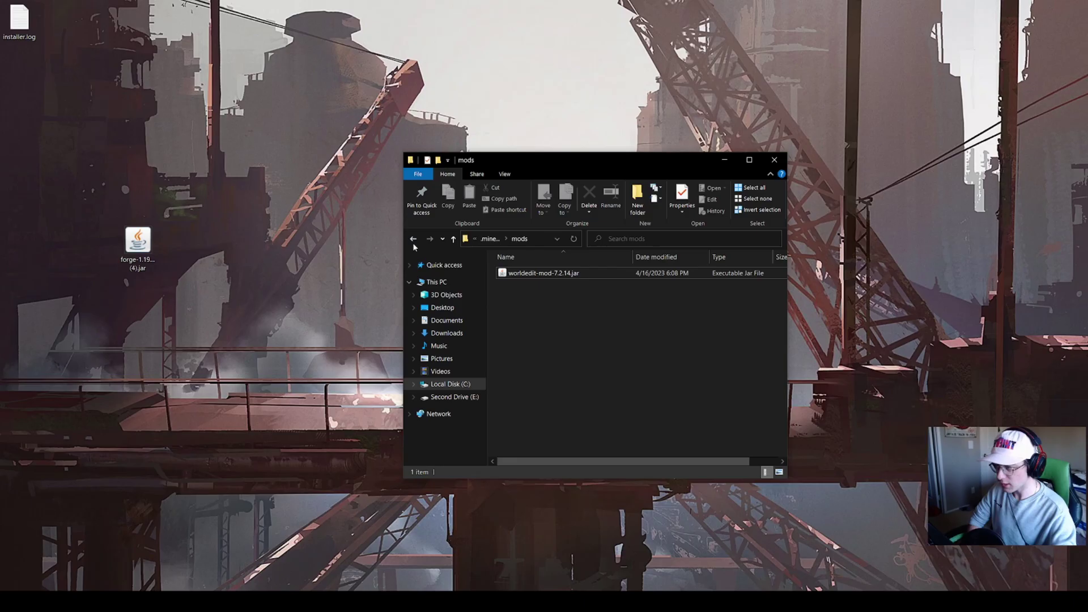
{"action": "left_click", "coordinate": [370, 216]}
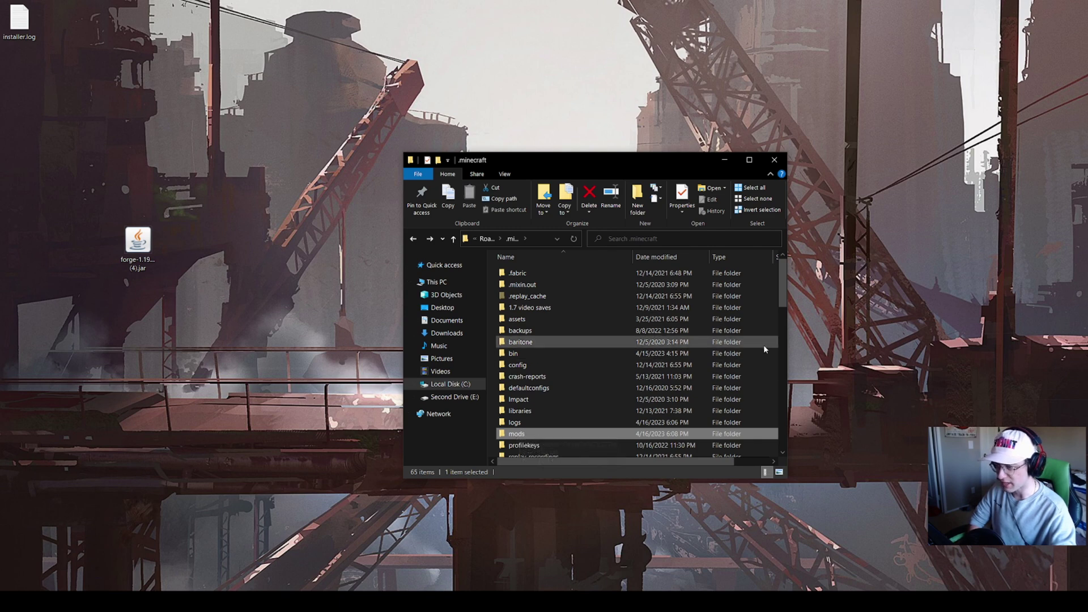
Step: Try to create a new folder named mods inside .minecraft, declining to merge it with the existing mods folder
{"action": "left_click_drag", "start_coordinate": [788, 310], "coordinate": [970, 311]}
{"action": "right_click", "coordinate": [874, 325]}
{"action": "mouse_move", "coordinate": [895, 468]}
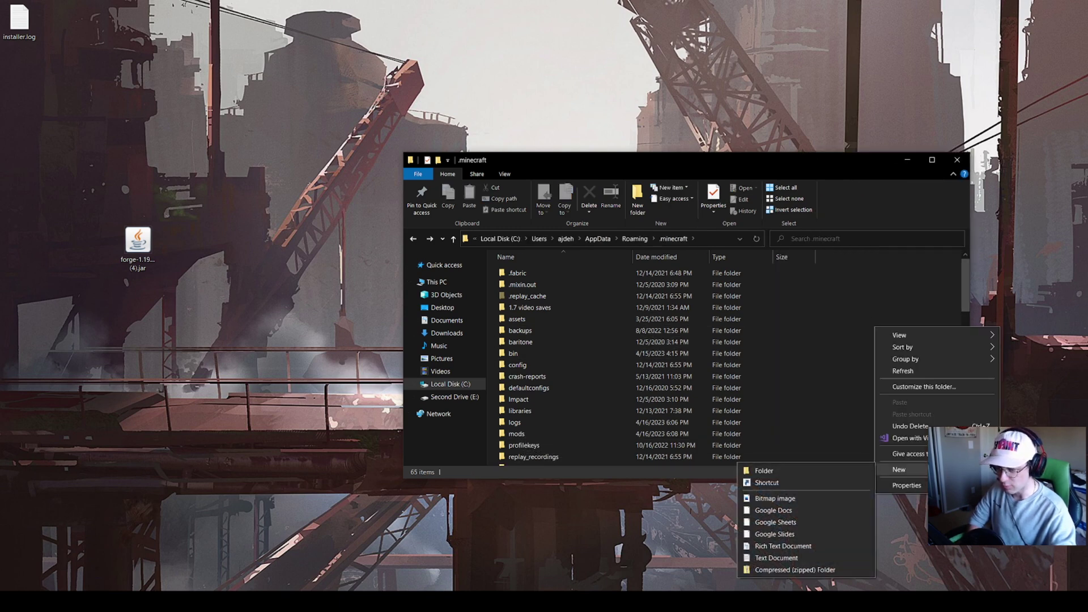
{"action": "left_click", "coordinate": [794, 470]}
{"action": "type", "text": "mods"}
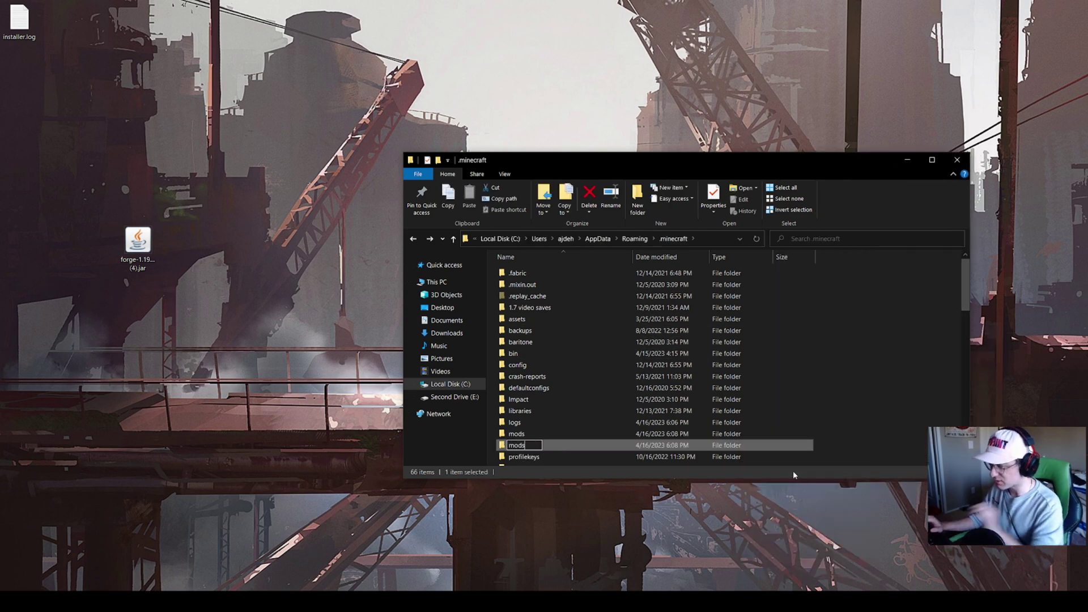
{"action": "key", "text": "Return"}
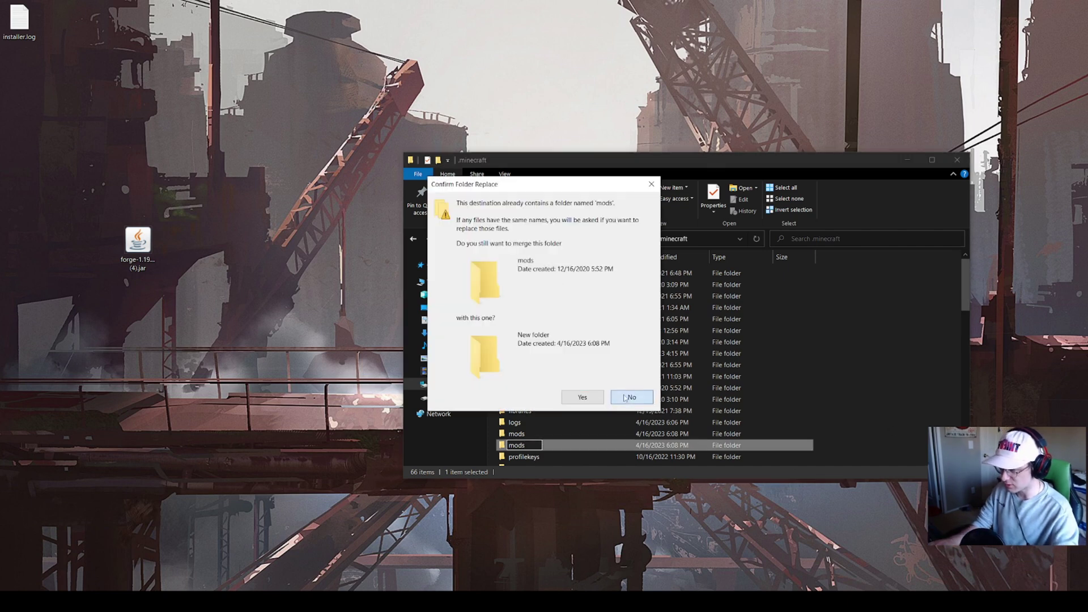
{"action": "left_click", "coordinate": [625, 397]}
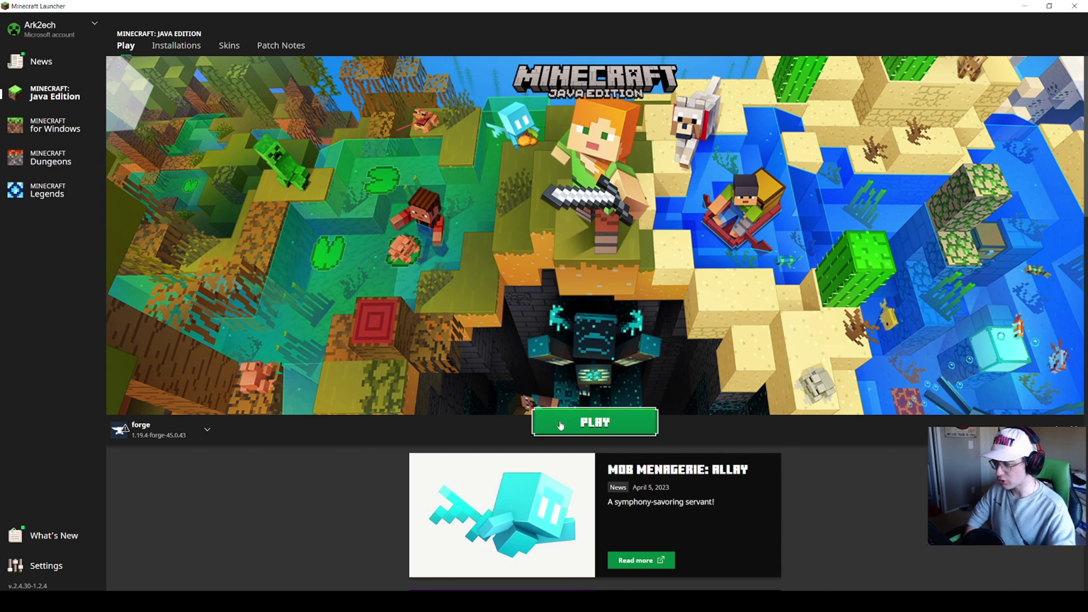
Step: Launch the 1.19.4-forge-45.0.43 installation and select WorldEdit in the game's mod list
{"action": "left_click", "coordinate": [561, 426]}
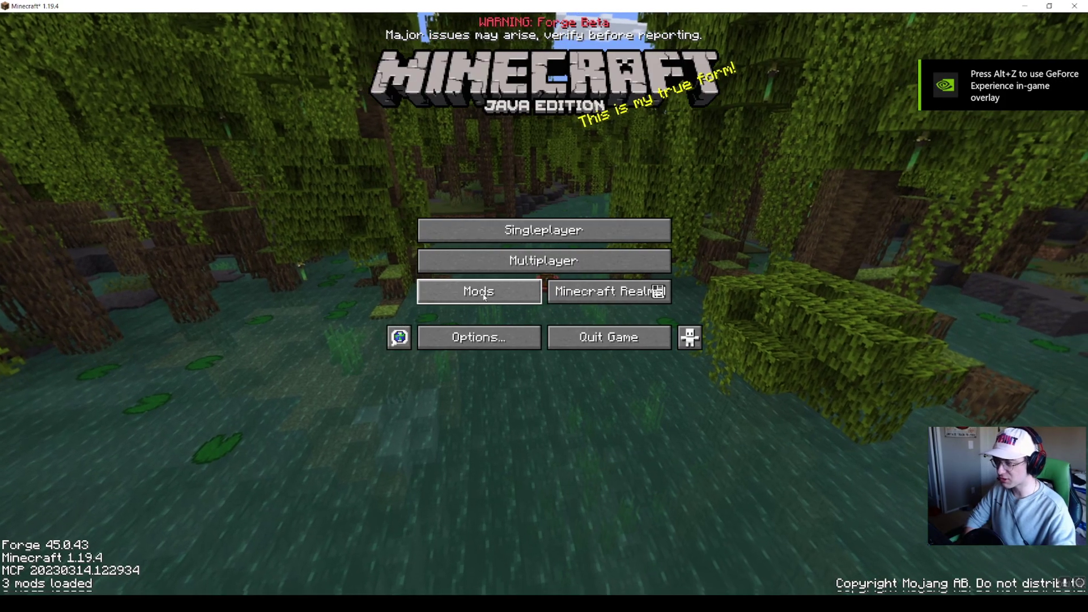
{"action": "left_click", "coordinate": [481, 294]}
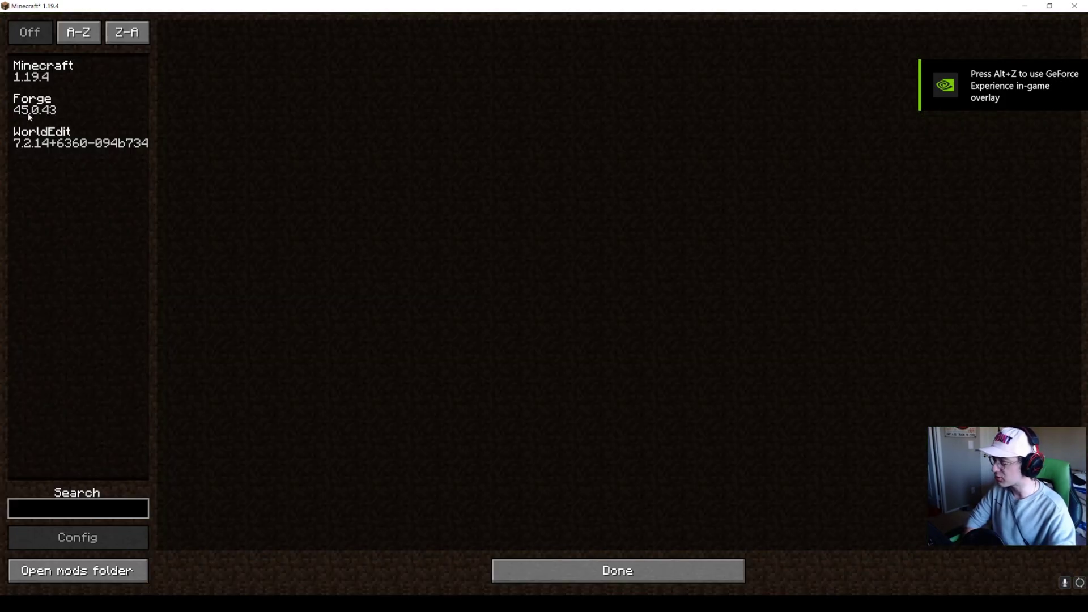
{"action": "left_click", "coordinate": [40, 137]}
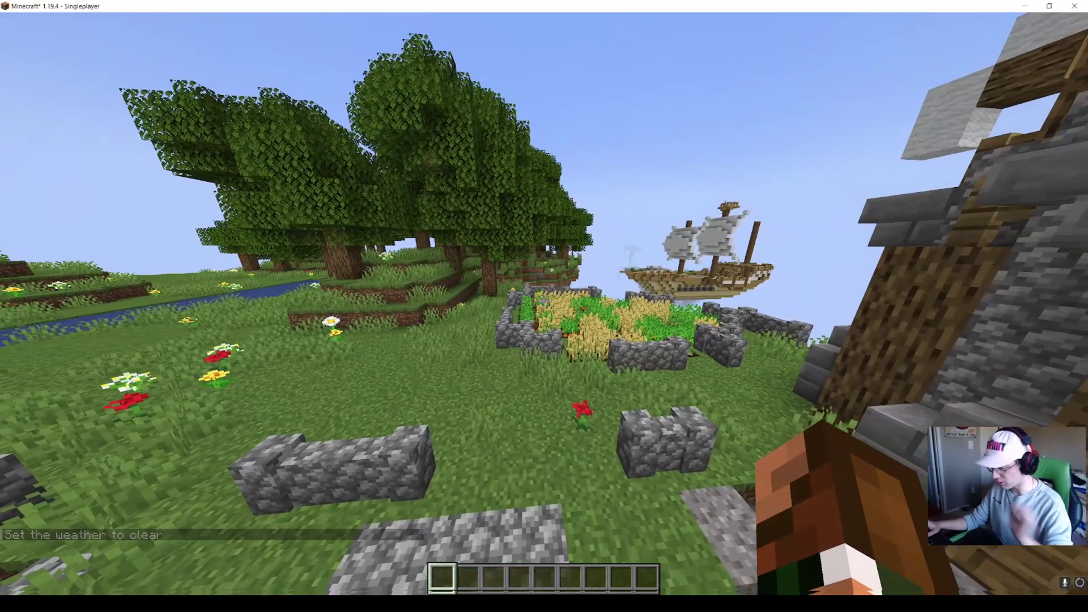
Step: Get the WorldEdit selection wand in the singleplayer world with the //wand command
{"action": "key", "text": "slash"}
{"action": "type", "text": "/wand"}
{"action": "key", "text": "Return"}
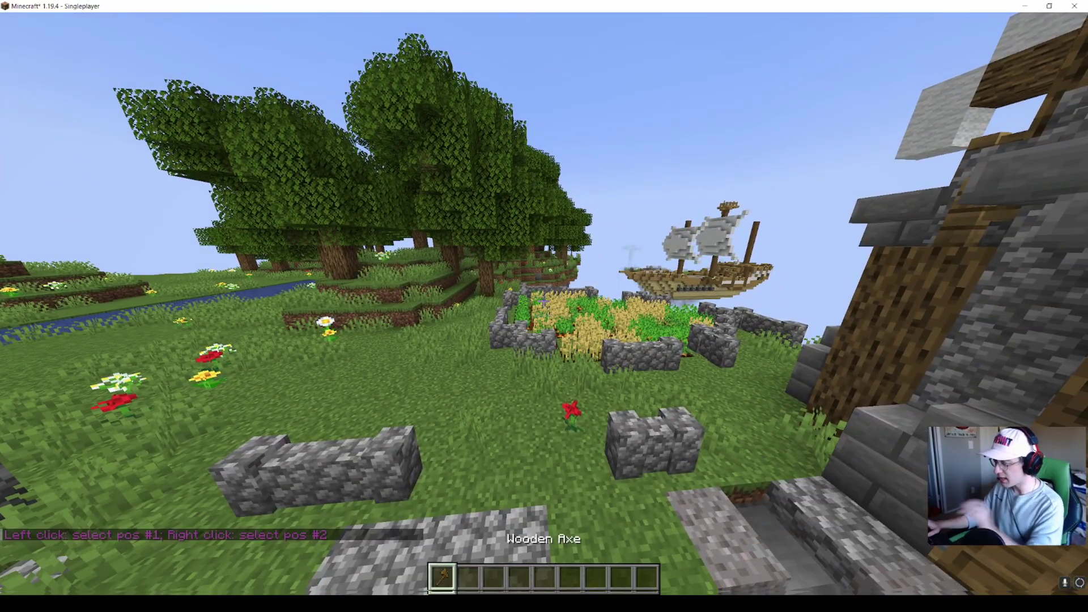
{"action": "key", "text": "w"}
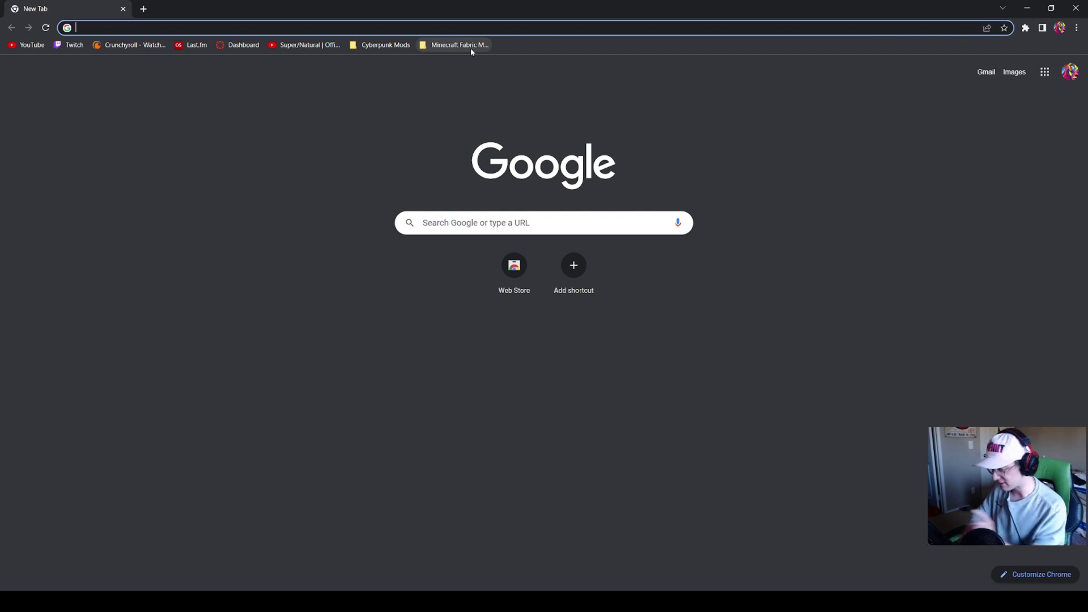
Step: Search Google for "multimc", open the MultiMC site and get the Windows download onto the desktop
{"action": "type", "text": "multimc"}
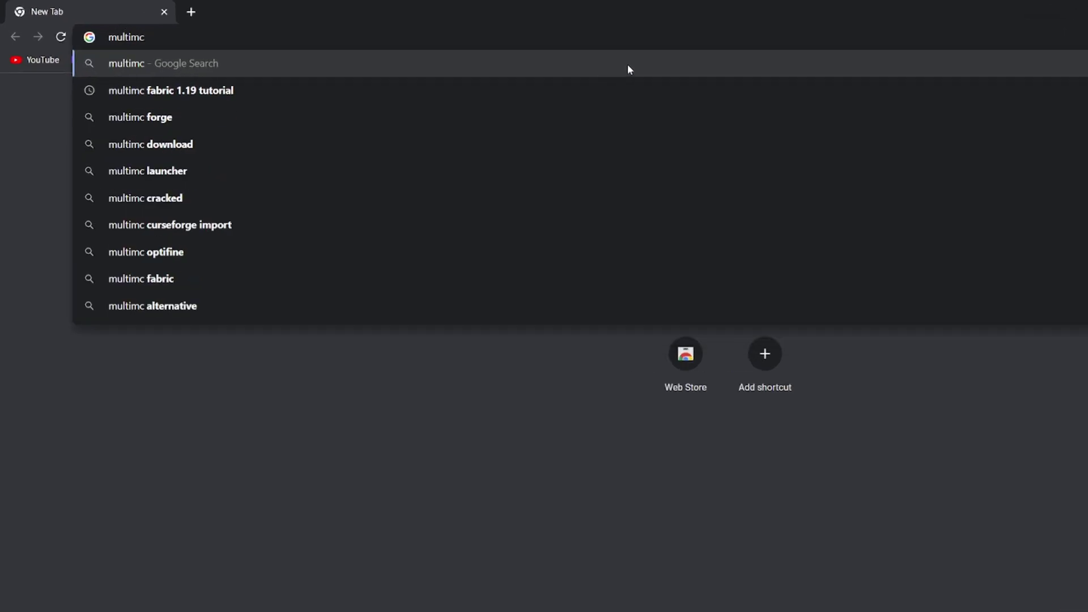
{"action": "key", "text": "Return"}
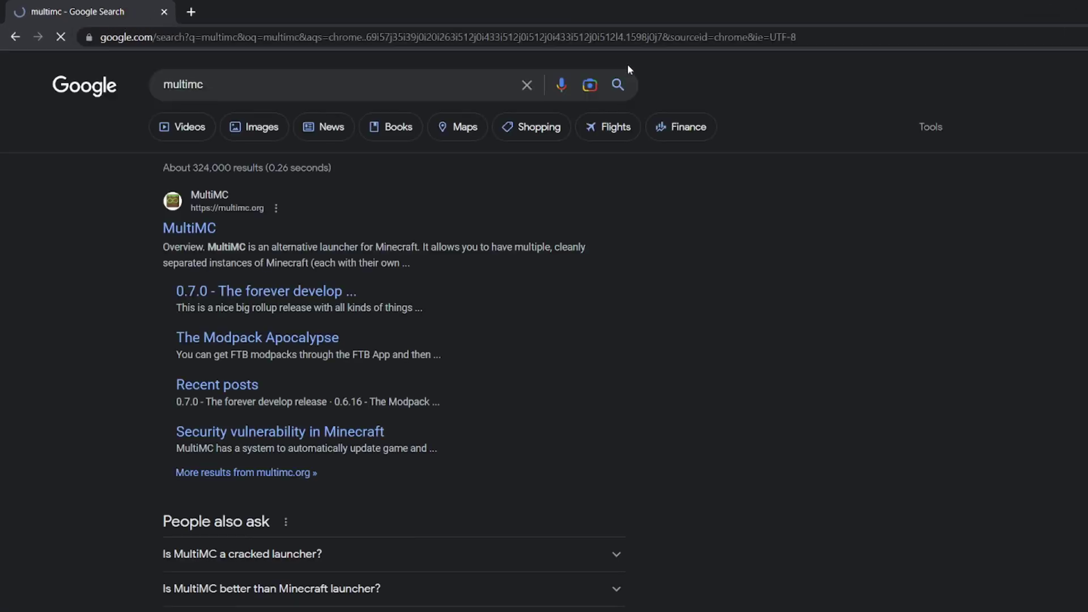
{"action": "left_click", "coordinate": [244, 214]}
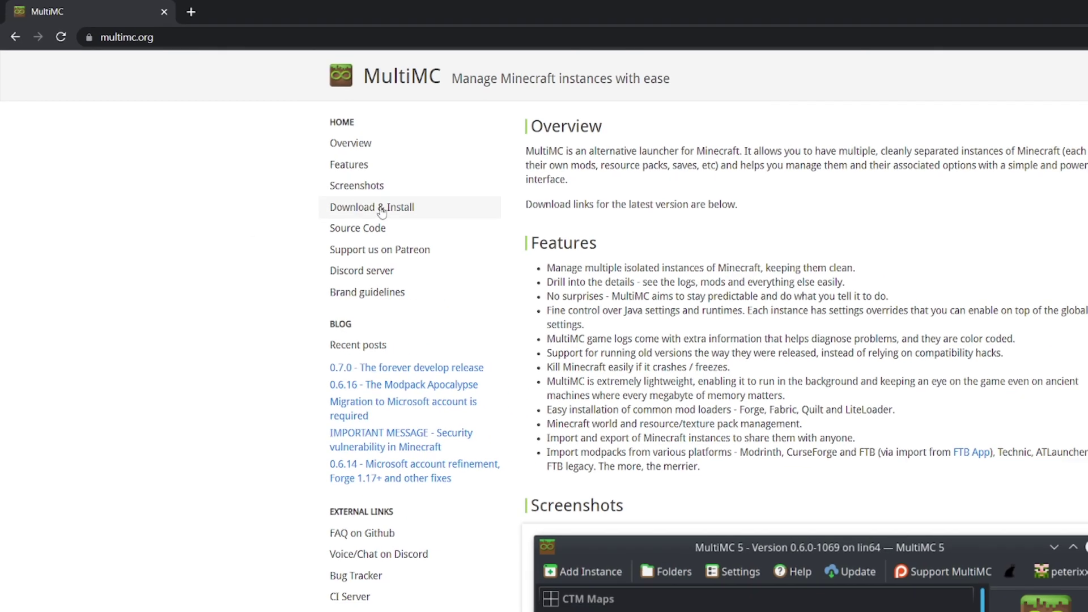
{"action": "left_click", "coordinate": [399, 214]}
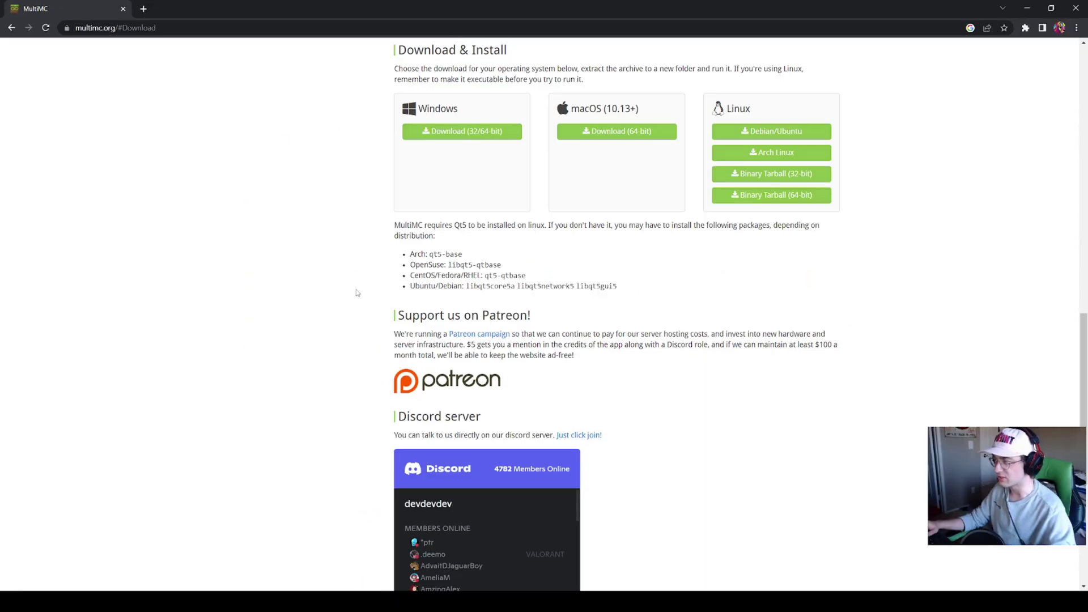
{"action": "scroll", "coordinate": [357, 297], "scroll_direction": "up", "scroll_amount": 3}
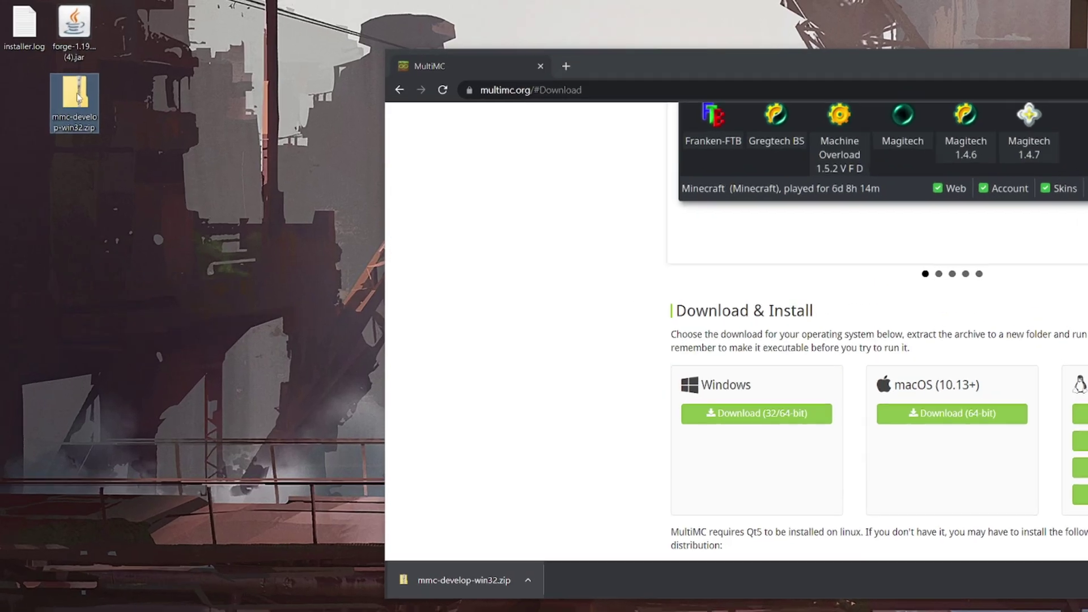
Step: Extract mmc-develop-win32.zip to a desktop folder named mmc-develop-win32
{"action": "right_click", "coordinate": [60, 81]}
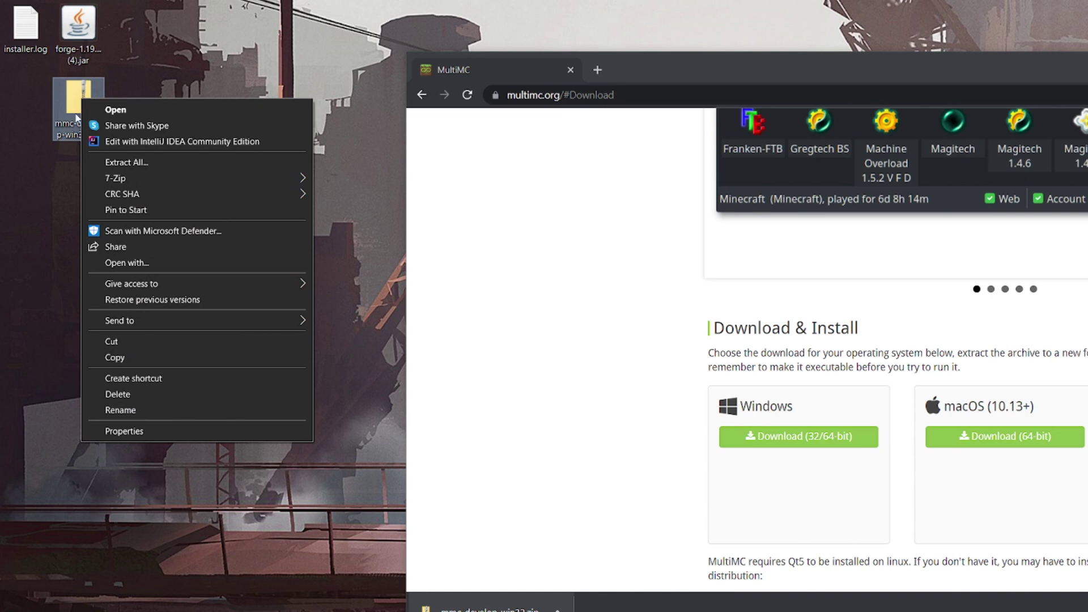
{"action": "left_click", "coordinate": [119, 163]}
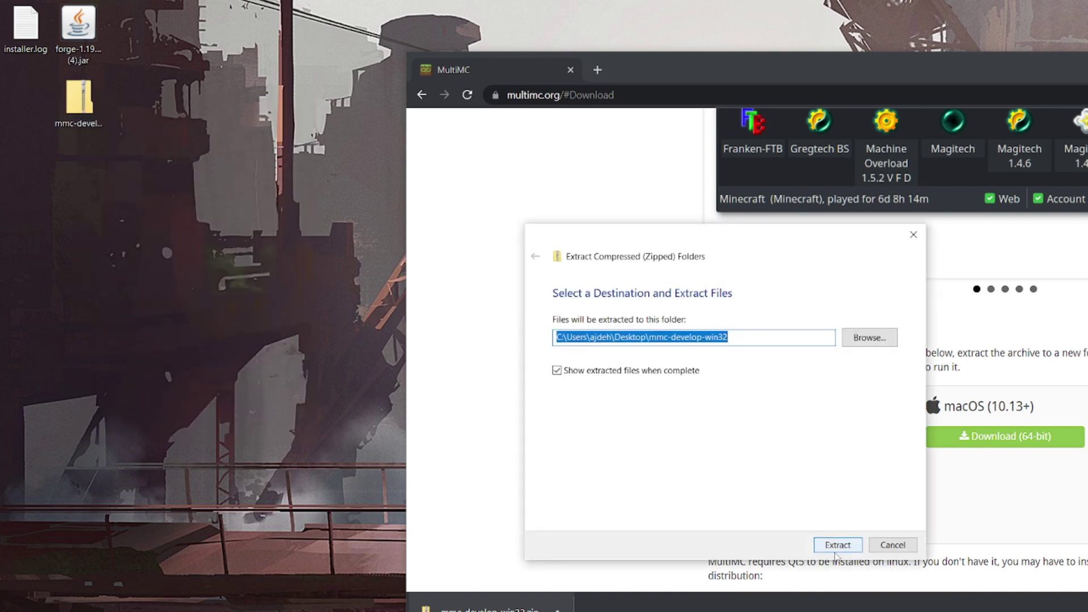
{"action": "left_click", "coordinate": [837, 546]}
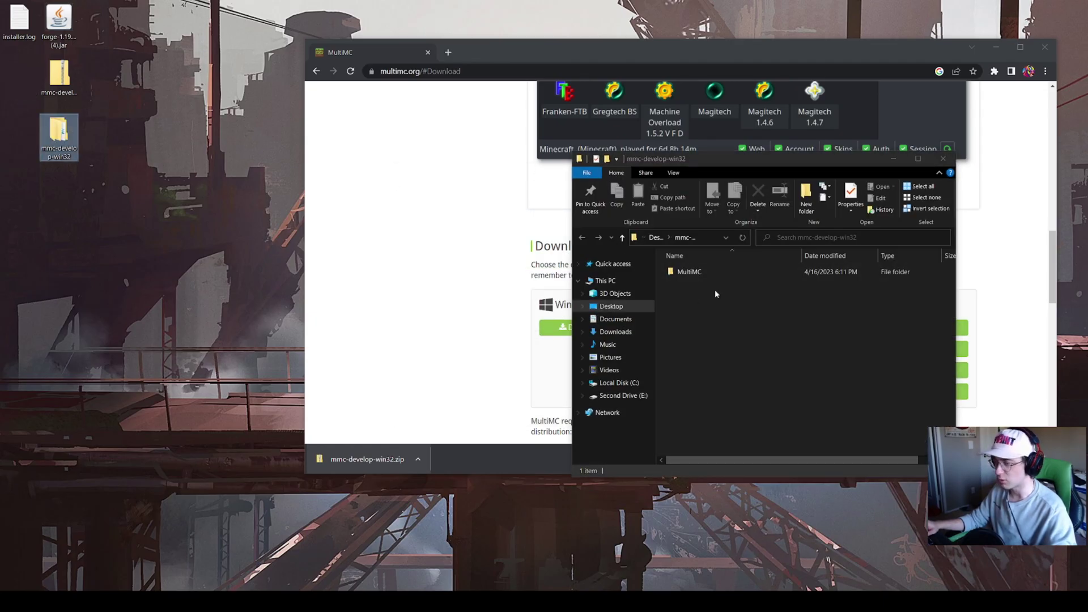
Step: Open the extracted MultiMC folder and start MultiMC.exe, allowing it to run despite the SmartScreen warning
{"action": "double_click", "coordinate": [737, 159]}
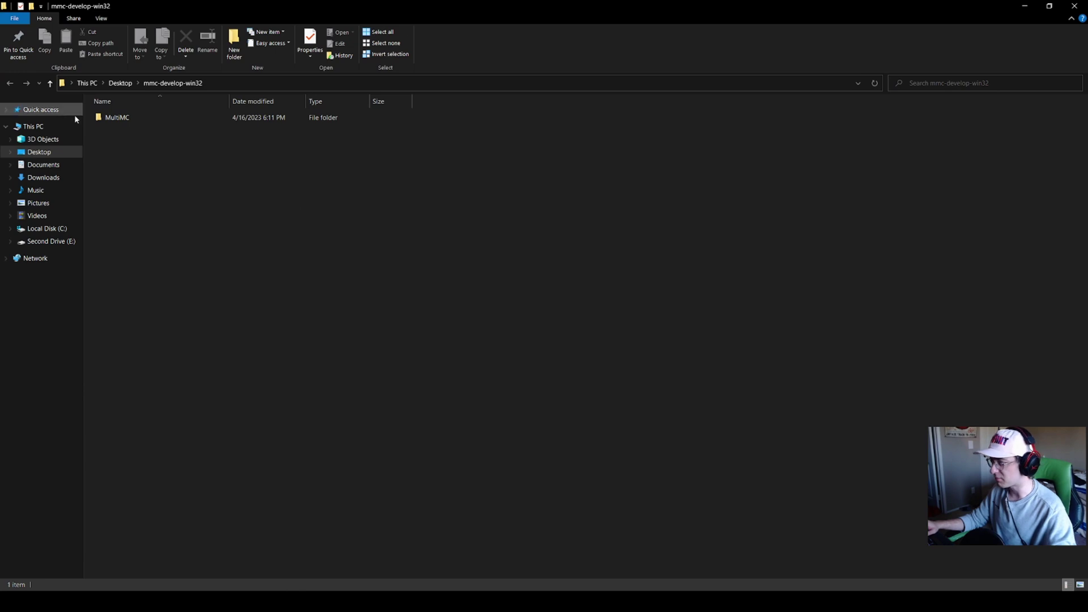
{"action": "double_click", "coordinate": [129, 118]}
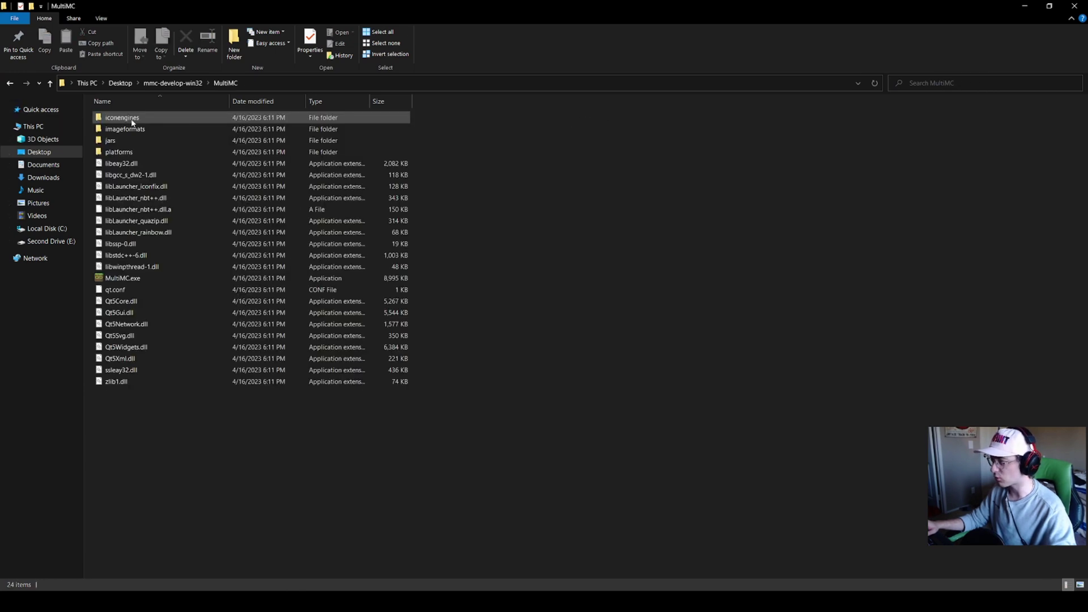
{"action": "double_click", "coordinate": [141, 284]}
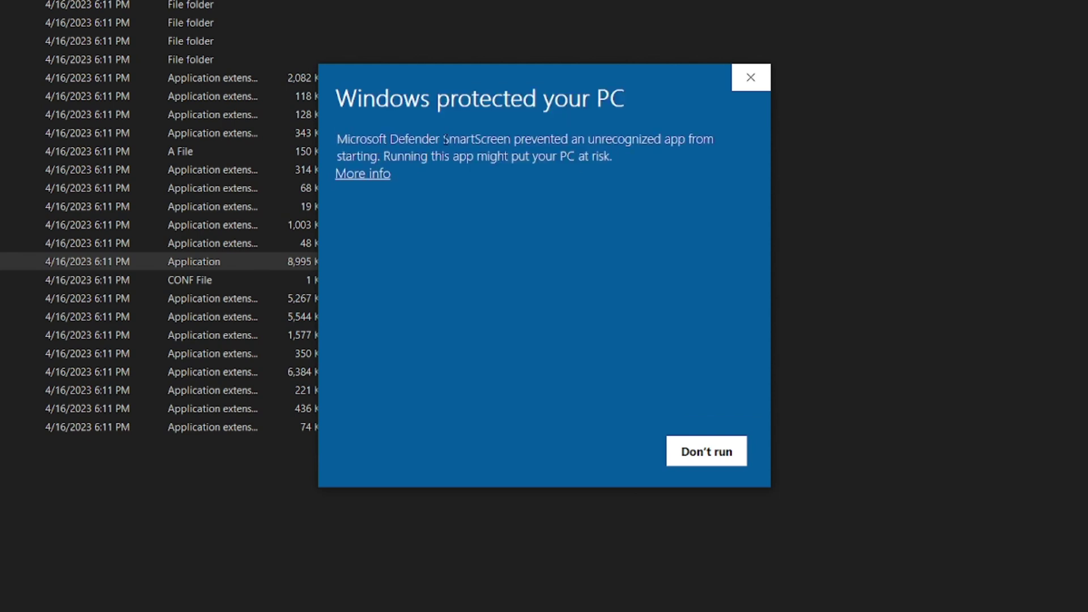
{"action": "left_click", "coordinate": [377, 176]}
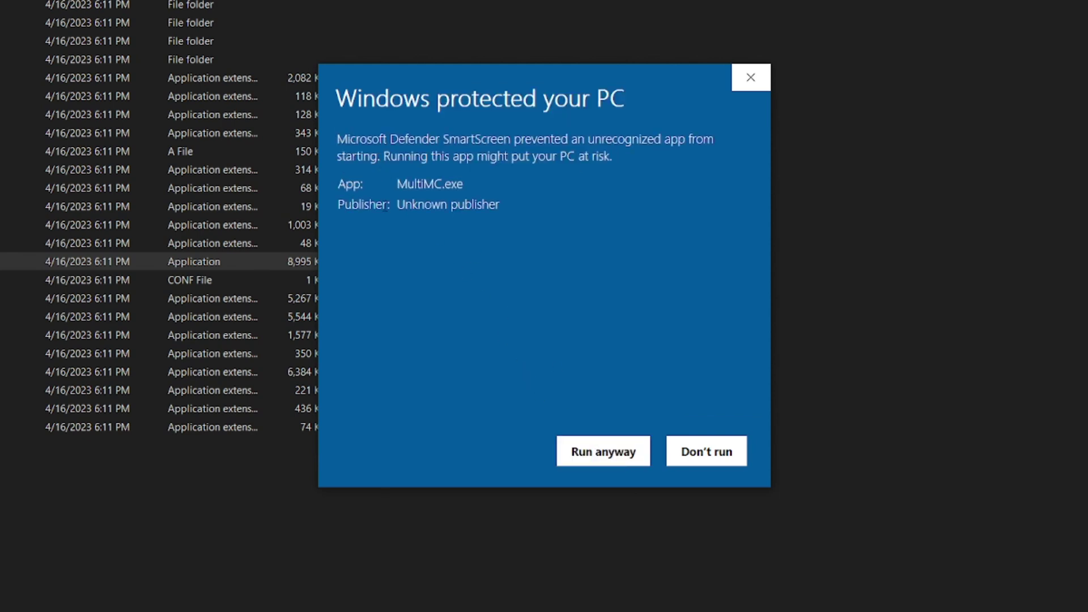
{"action": "left_click", "coordinate": [610, 458]}
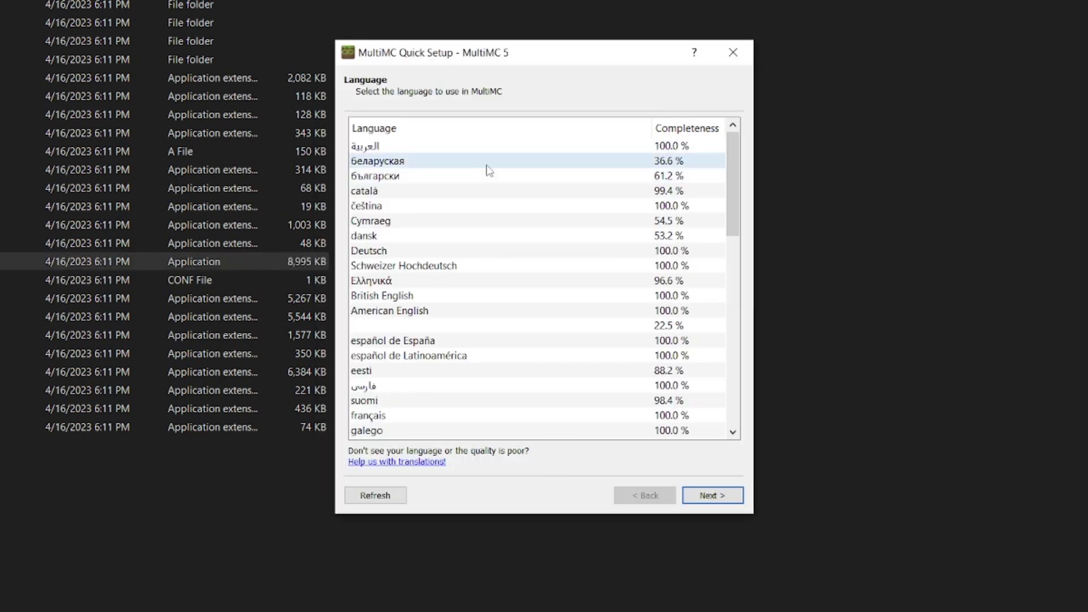
Step: Go through MultiMC Quick Setup with the default language and Java 1.8.0_361, closing it at the Analytics page
{"action": "left_click", "coordinate": [705, 496]}
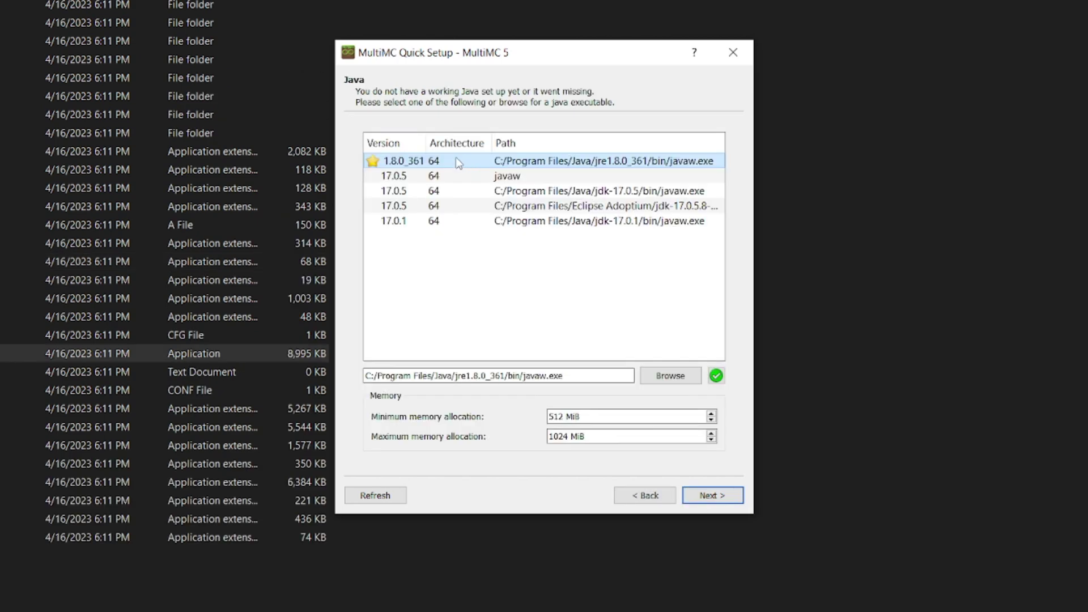
{"action": "left_click", "coordinate": [706, 496]}
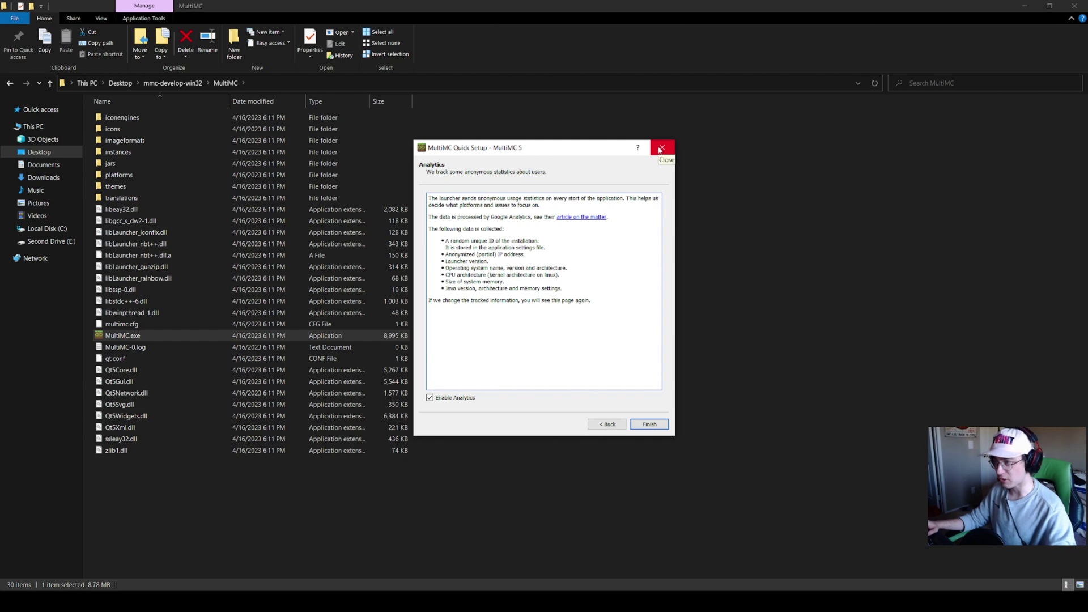
{"action": "left_click", "coordinate": [661, 148]}
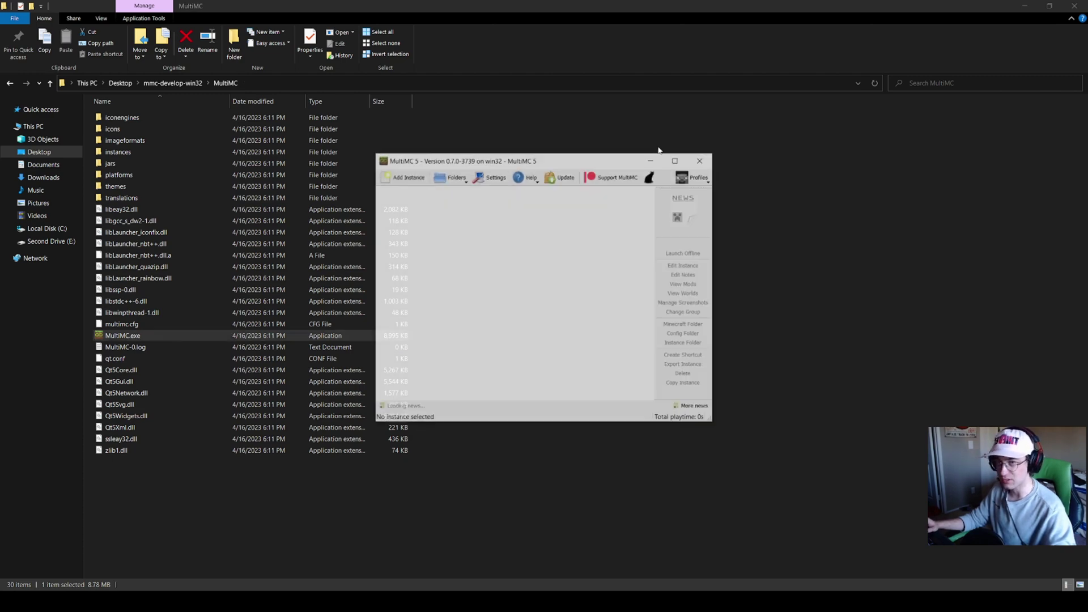
{"action": "left_click_drag", "start_coordinate": [660, 153], "coordinate": [502, 143]}
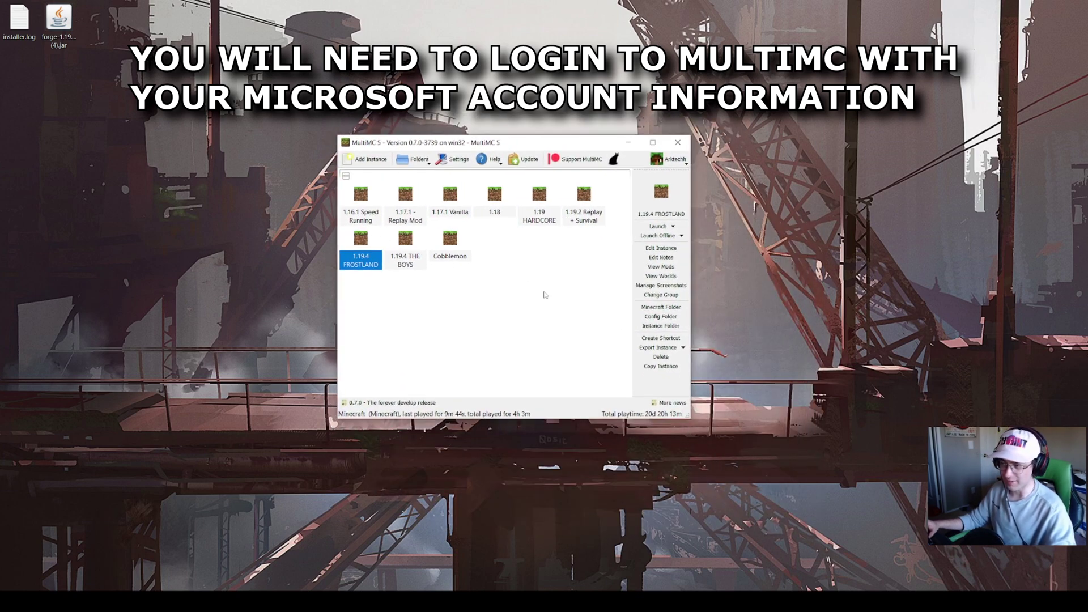
Step: Create a vanilla 1.19.4 release instance in MultiMC named "1.19.4 Tutorial"
{"action": "right_click", "coordinate": [556, 257]}
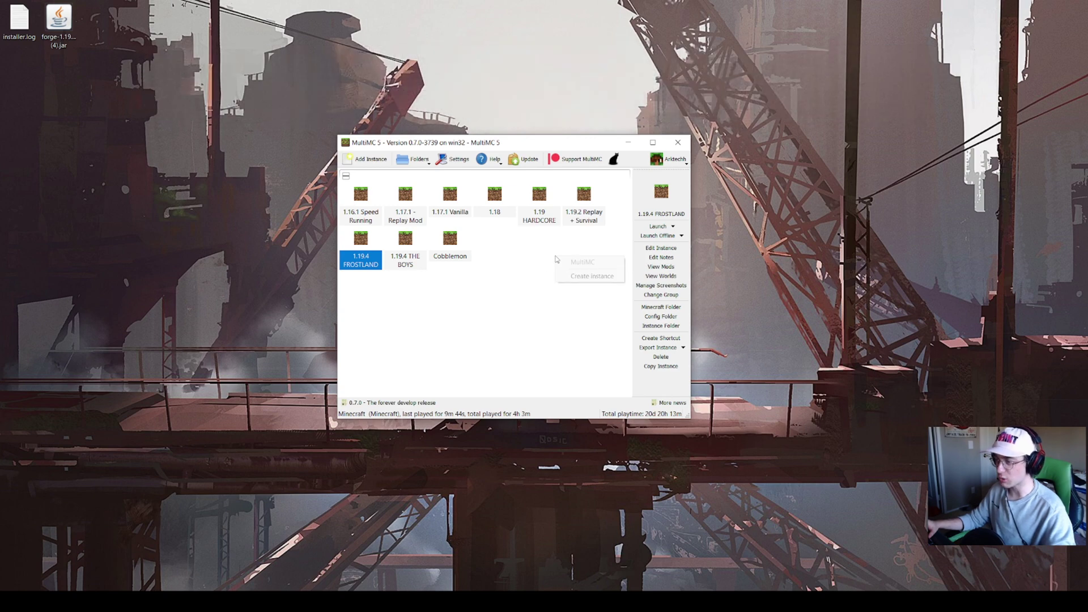
{"action": "left_click", "coordinate": [584, 277]}
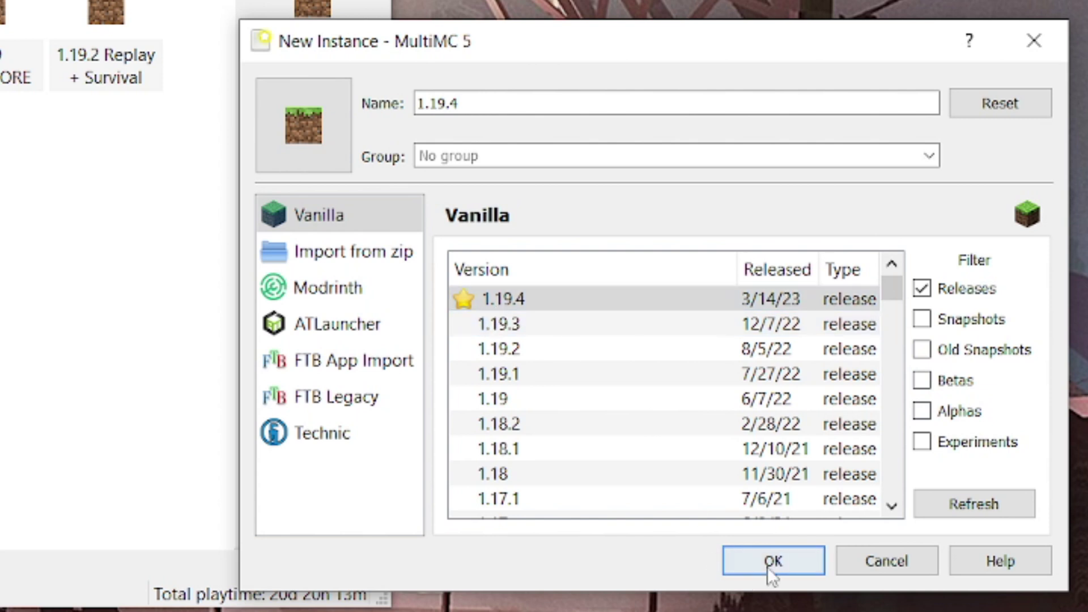
{"action": "key", "text": "Tab"}
{"action": "left_click", "coordinate": [523, 102]}
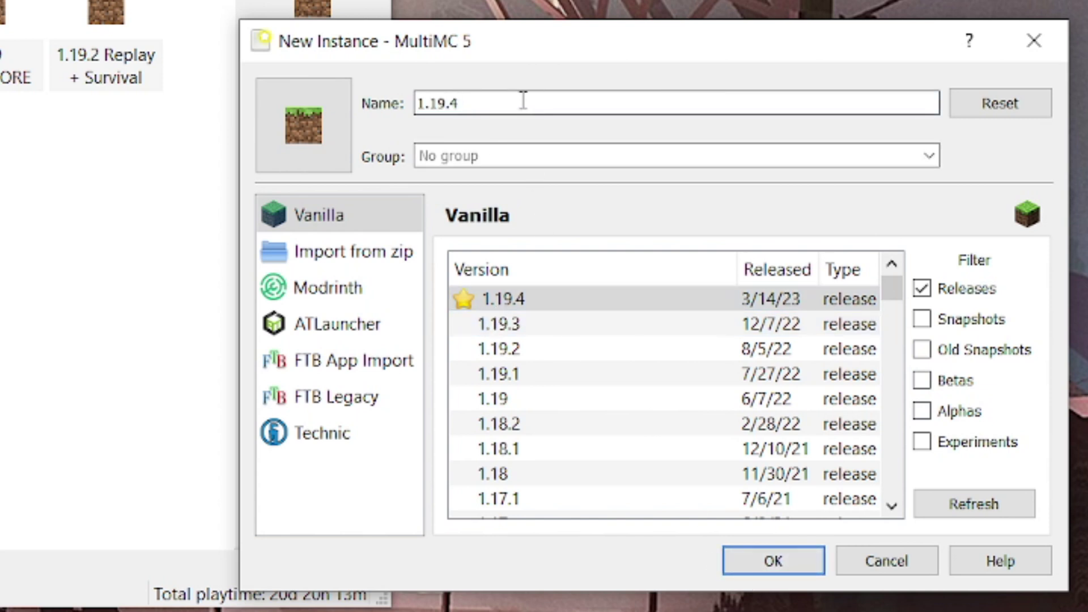
{"action": "type", "text": "Tutorial"}
{"action": "key", "text": "Return"}
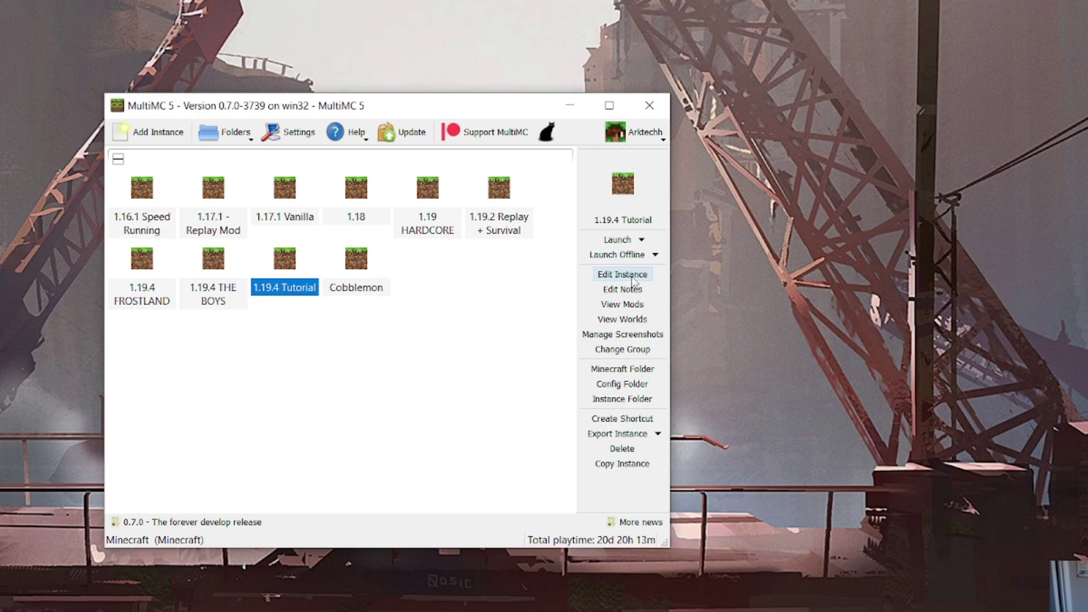
Step: Install Forge version 45.0.43 in the 1.19.4 Tutorial instance
{"action": "left_click", "coordinate": [631, 277]}
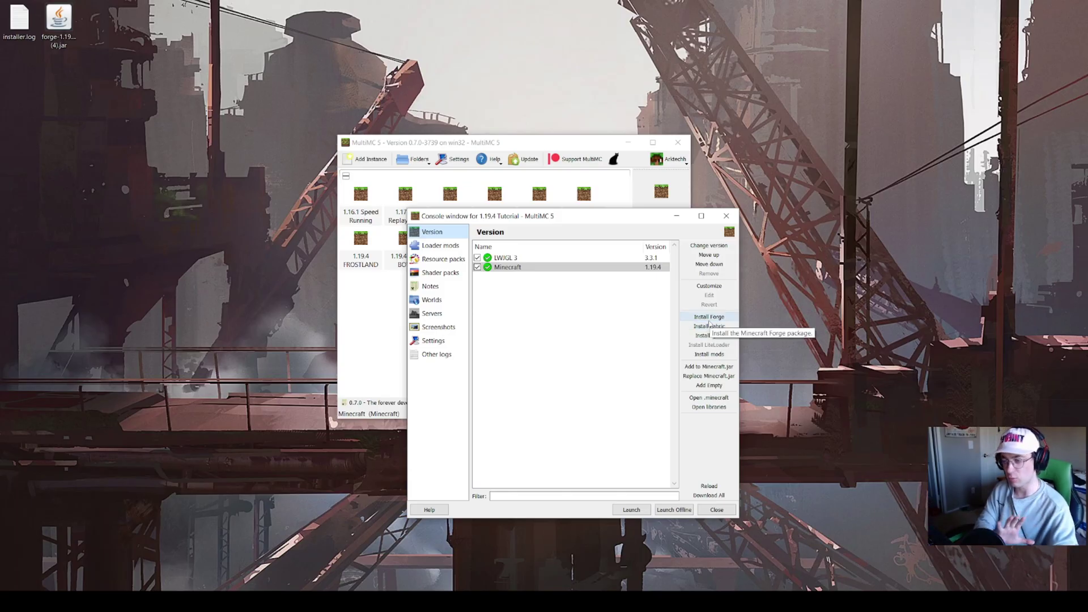
{"action": "left_click", "coordinate": [710, 319]}
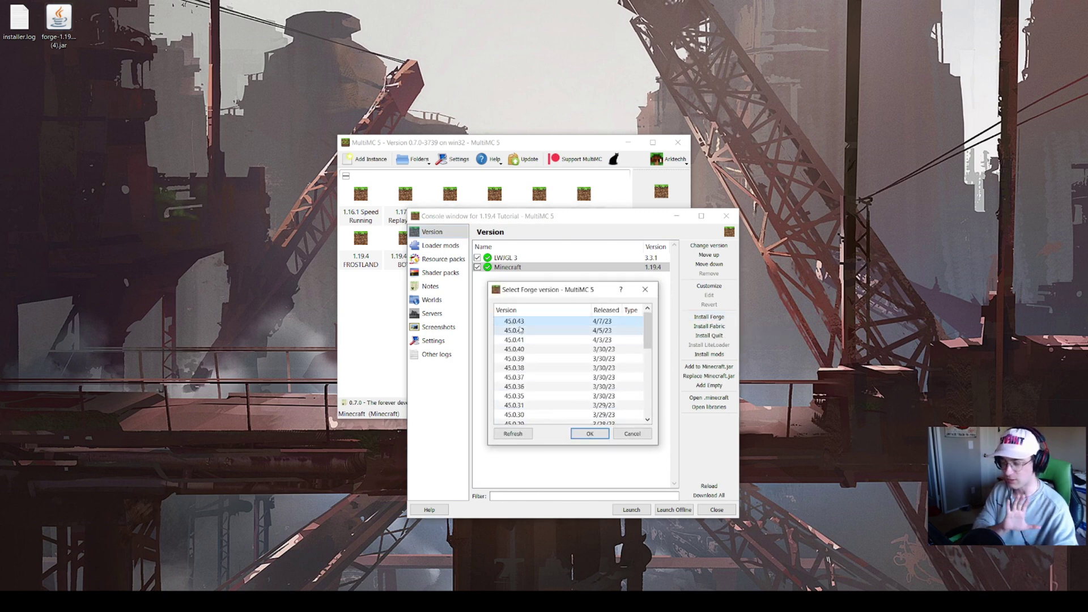
{"action": "left_click", "coordinate": [583, 437]}
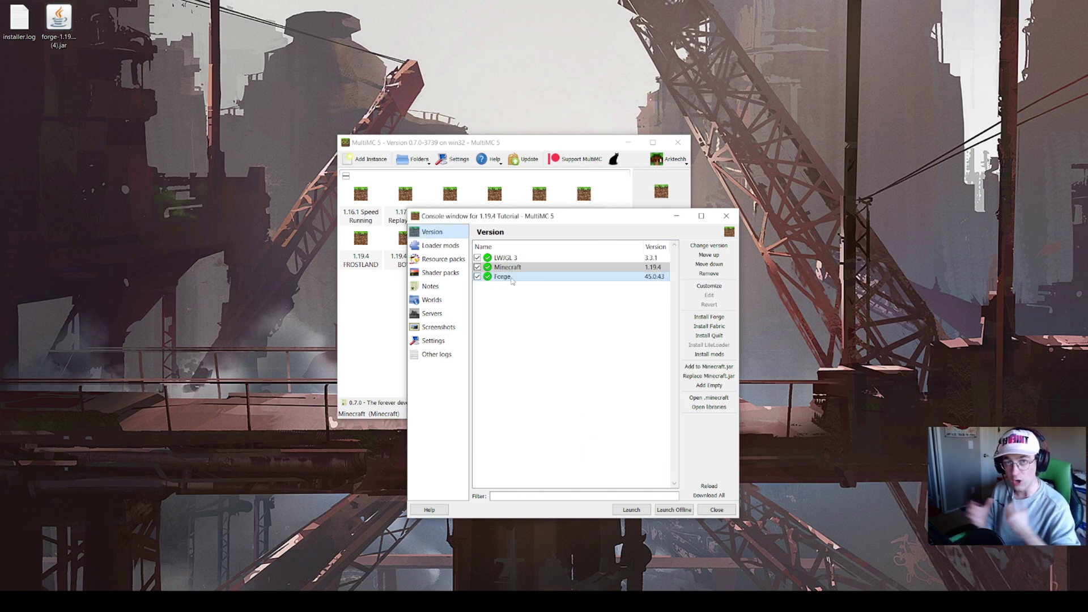
Step: Launch the 1.19.4 Tutorial instance to check the Forge title screen, quit the game and close the console window
{"action": "left_click", "coordinate": [630, 509]}
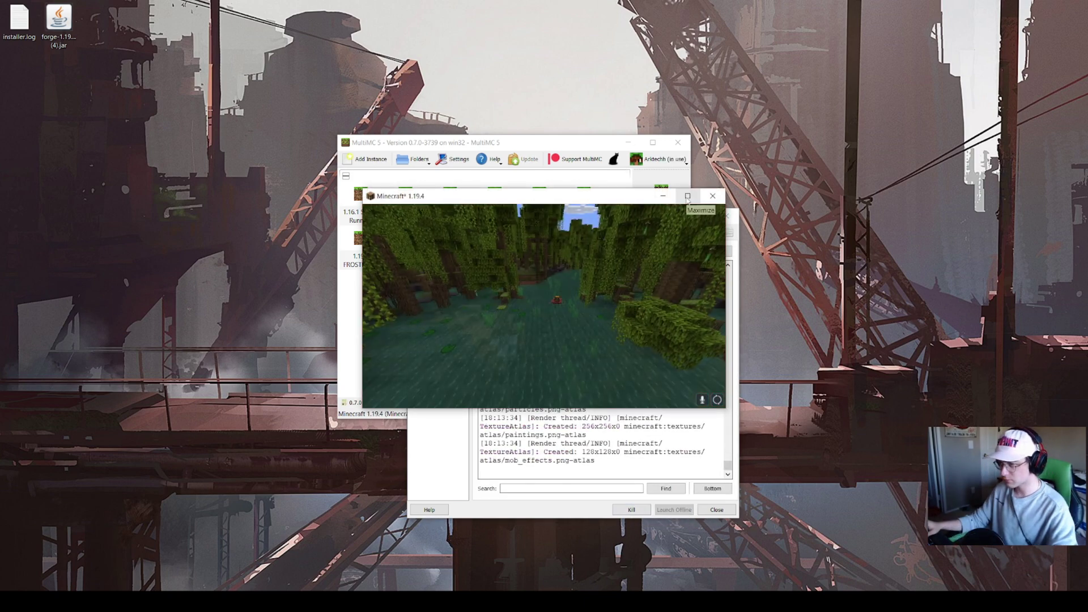
{"action": "left_click", "coordinate": [688, 196]}
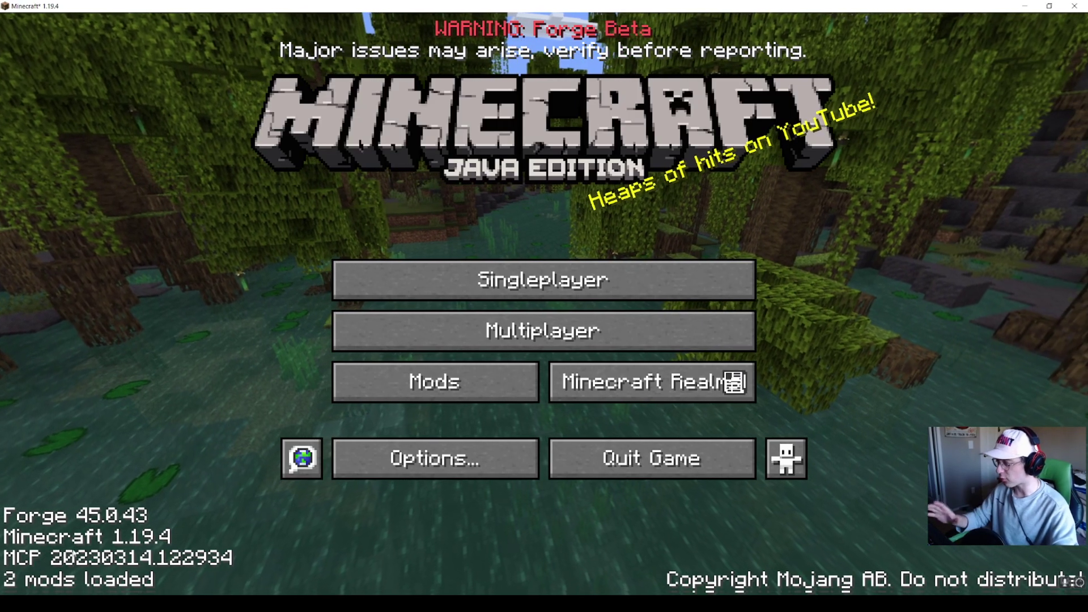
{"action": "left_click", "coordinate": [595, 463]}
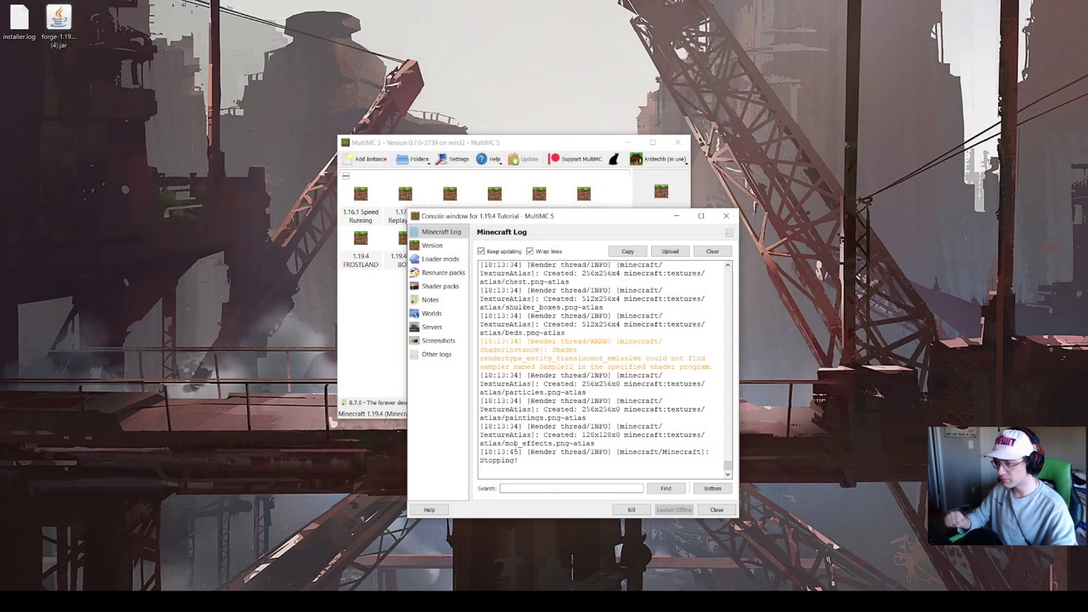
{"action": "left_click", "coordinate": [709, 512]}
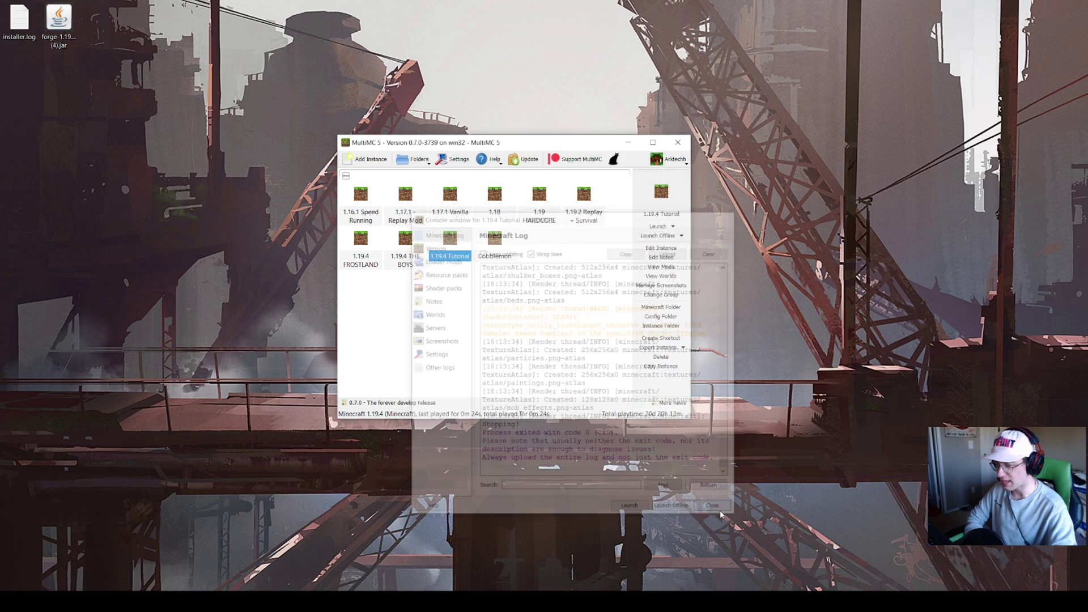
Step: Move worldedit-mod-7.2.14.jar from the Downloads folder to the desktop and close the file window
{"action": "mouse_move", "coordinate": [244, 601]}
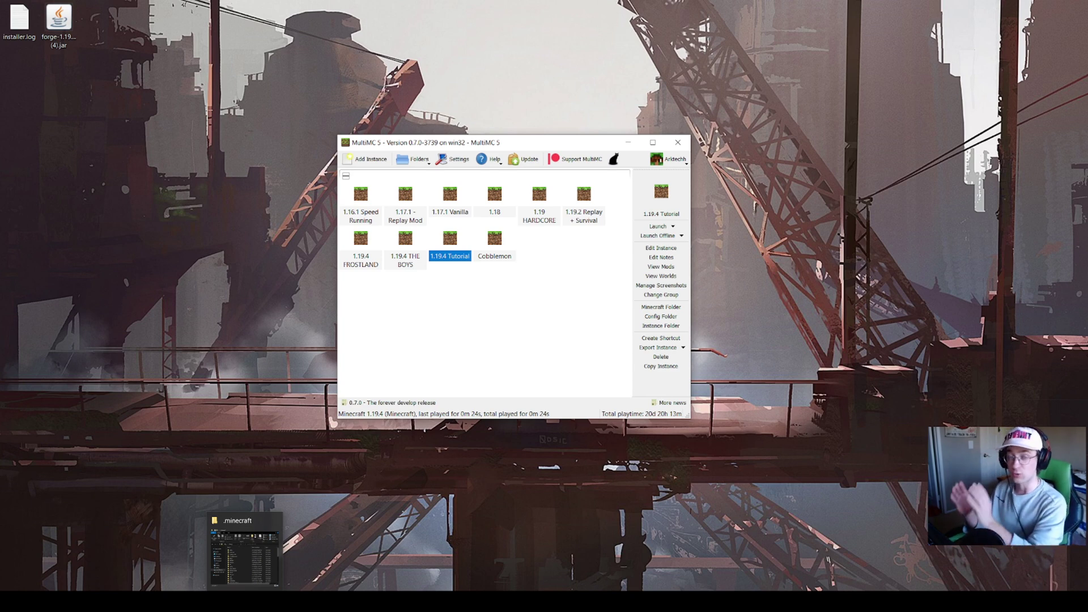
{"action": "left_click", "coordinate": [245, 559]}
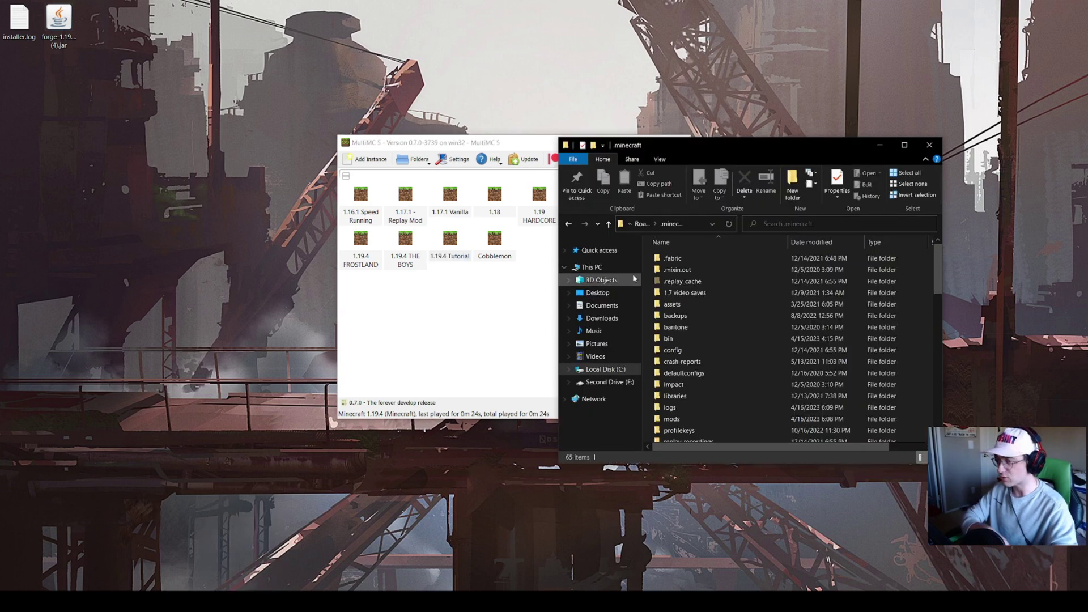
{"action": "left_click", "coordinate": [600, 318]}
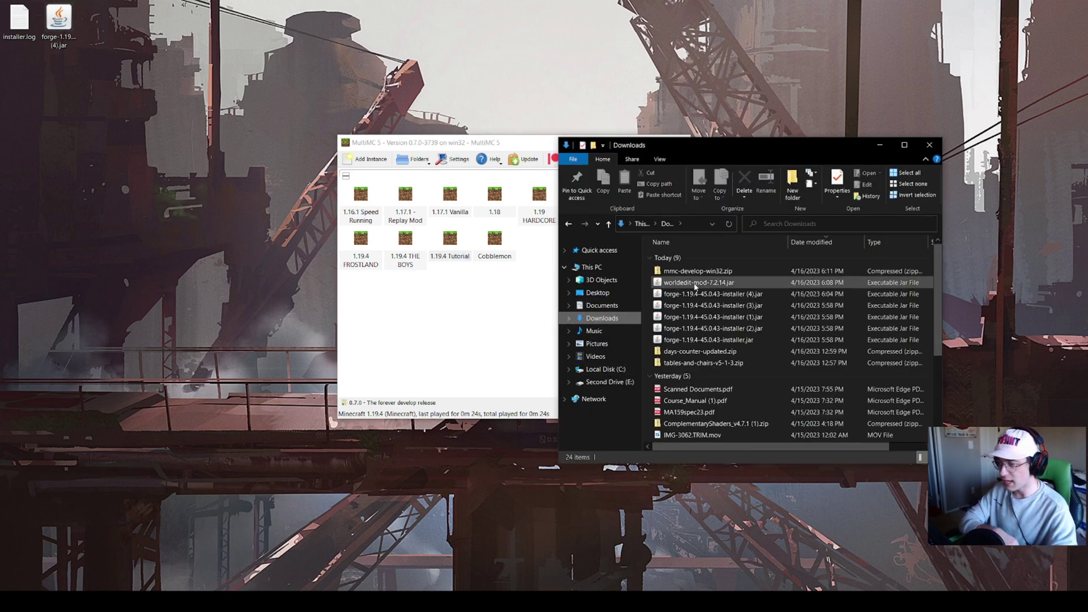
{"action": "left_click_drag", "start_coordinate": [692, 283], "coordinate": [255, 267]}
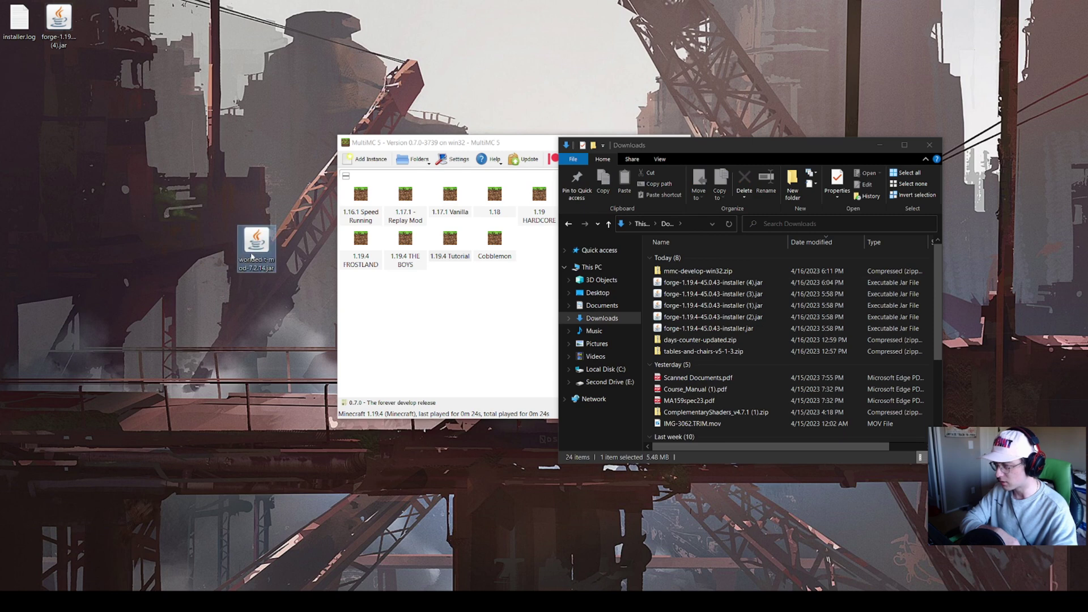
{"action": "left_click", "coordinate": [929, 145]}
Step: Move worldedit-mod-7.2.14.jar from the desktop into the mods folder of the 1.19.4 Tutorial instance
{"action": "left_click", "coordinate": [450, 253]}
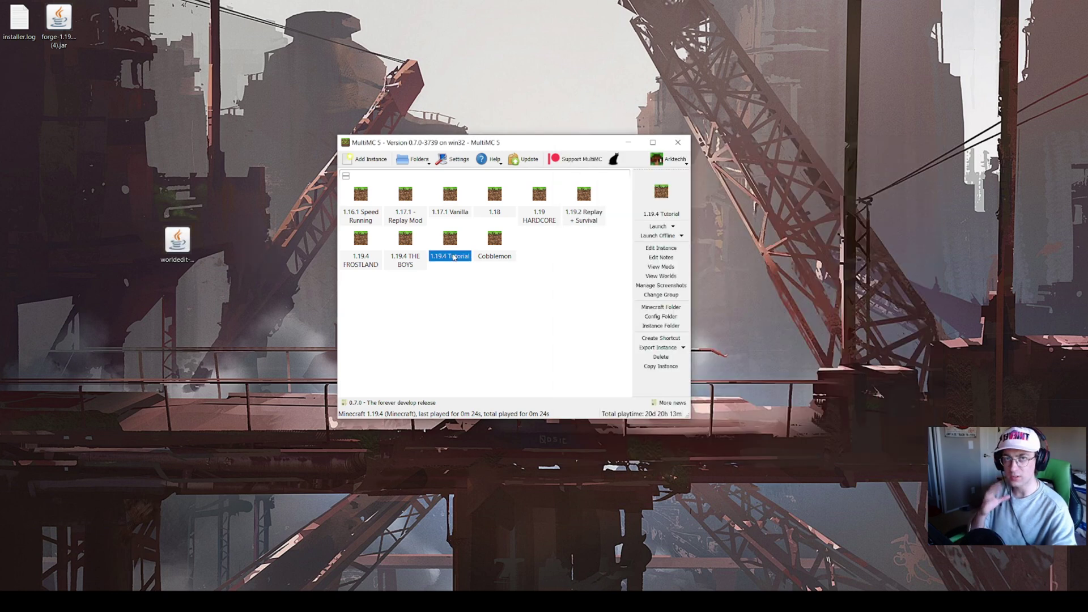
{"action": "left_click", "coordinate": [661, 307]}
{"action": "left_click_drag", "start_coordinate": [705, 145], "coordinate": [548, 173]}
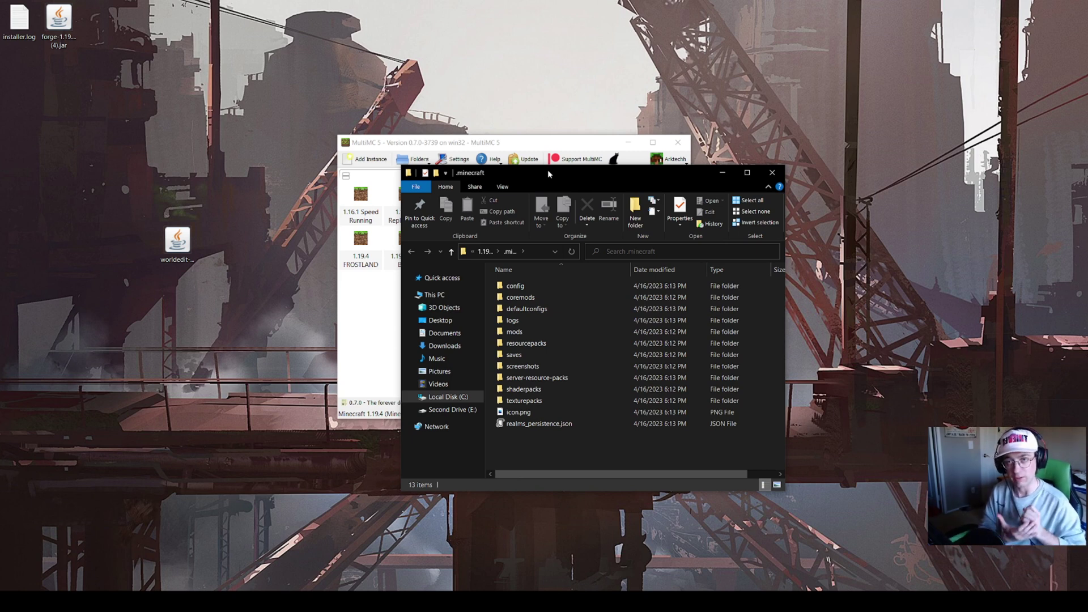
{"action": "double_click", "coordinate": [515, 332]}
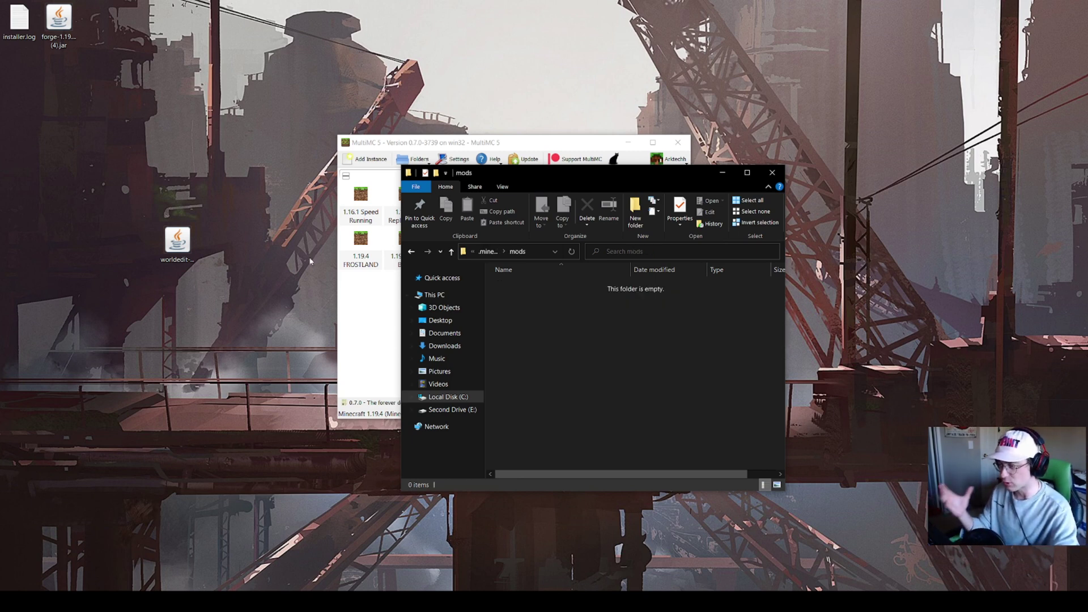
{"action": "left_click_drag", "start_coordinate": [211, 250], "coordinate": [606, 332]}
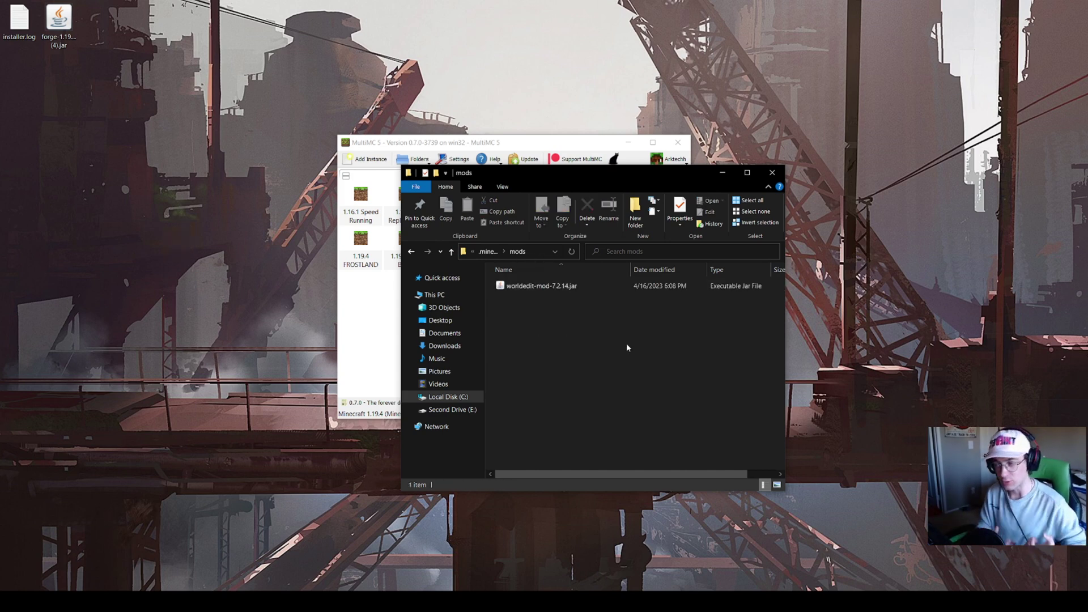
{"action": "key", "text": "ctrl+w"}
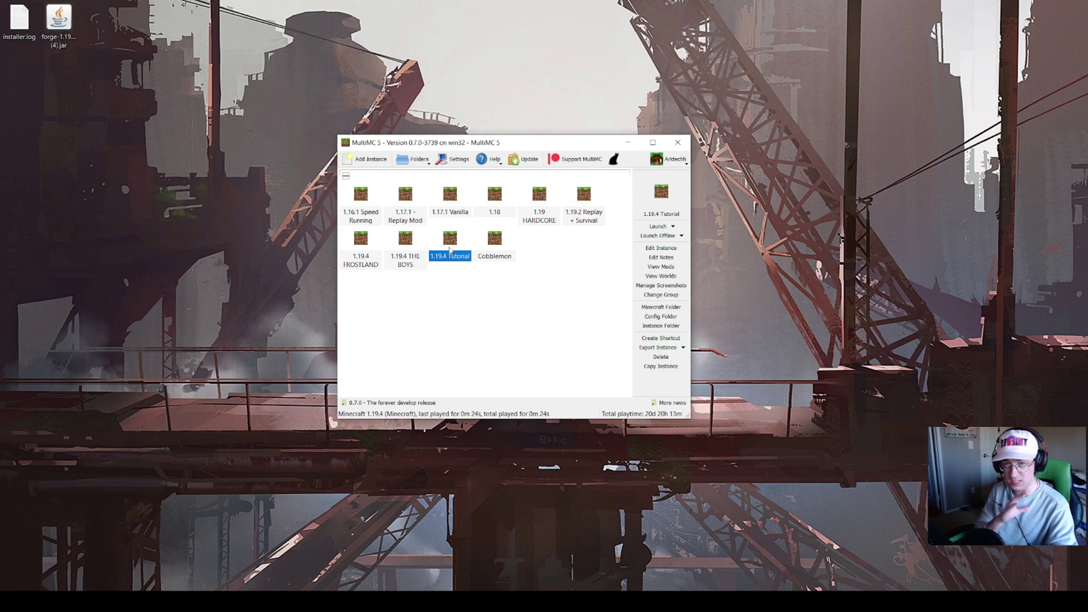
Step: Look into the screenshots and resourcepacks folders of the 1.19.4 Tutorial instance's Minecraft folder, closing it when done
{"action": "left_click", "coordinate": [668, 309]}
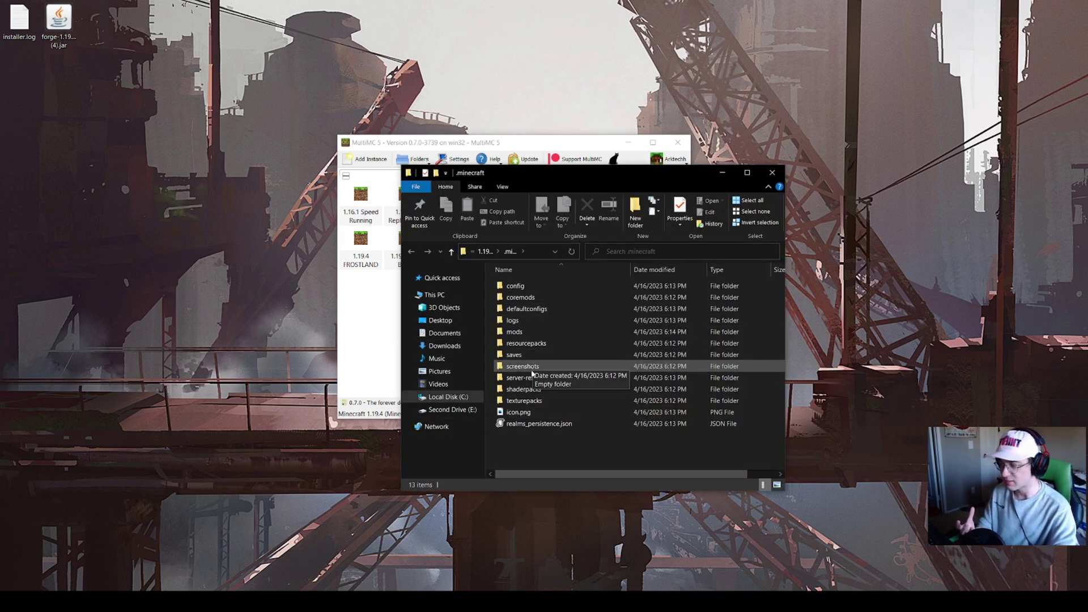
{"action": "double_click", "coordinate": [532, 369]}
{"action": "key", "text": "alt+Left"}
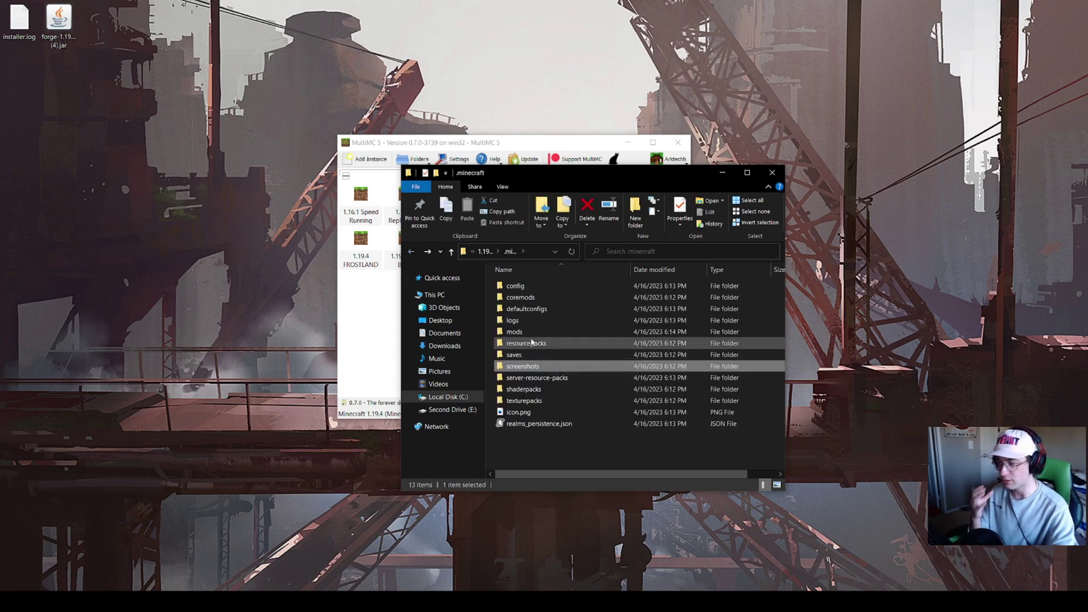
{"action": "double_click", "coordinate": [531, 343]}
{"action": "key", "text": "alt+Left"}
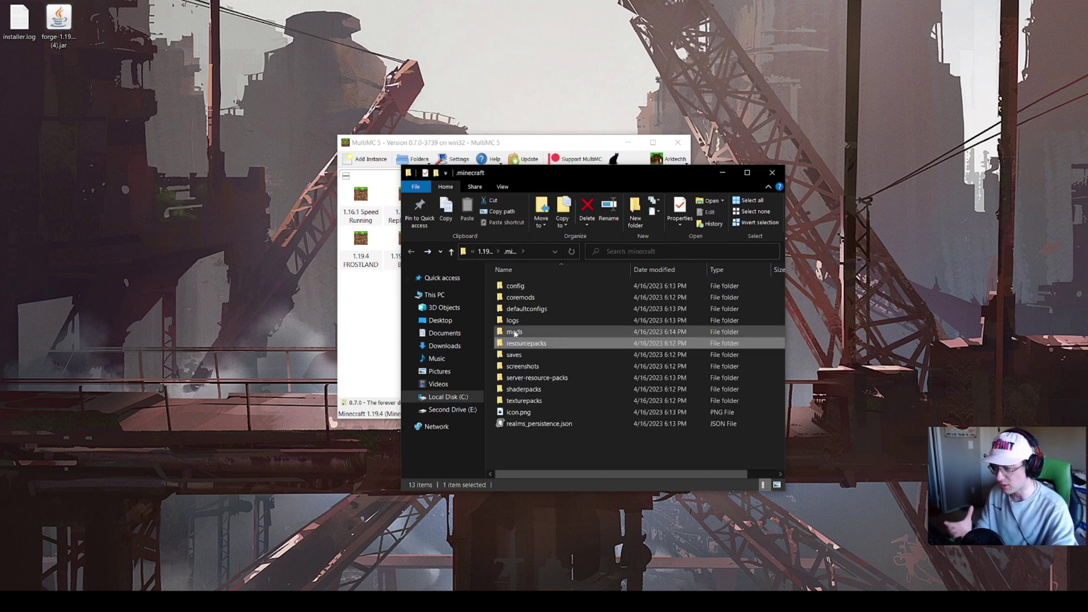
{"action": "left_click", "coordinate": [780, 172]}
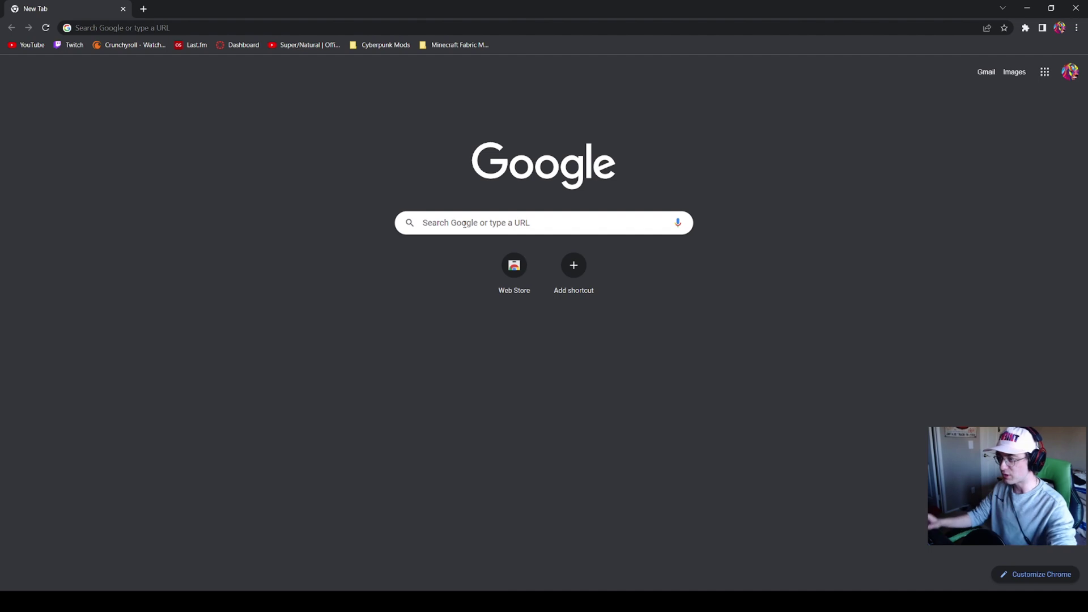
Step: Search Google for "world painter" in the browser and open the worldpainter.net site
{"action": "left_click", "coordinate": [505, 221]}
{"action": "type", "text": "world painter"}
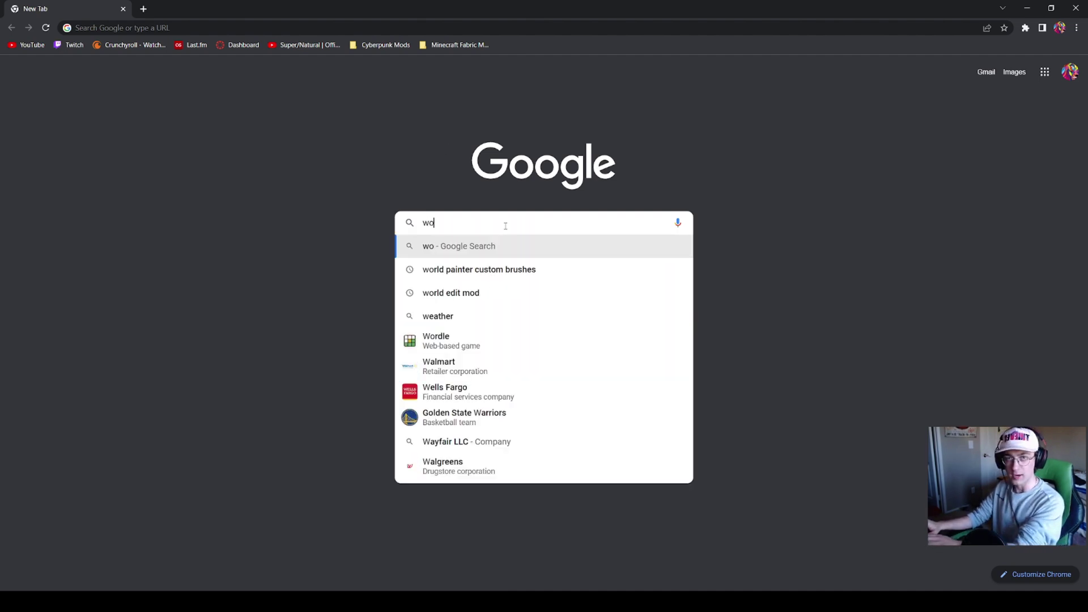
{"action": "key", "text": "Return"}
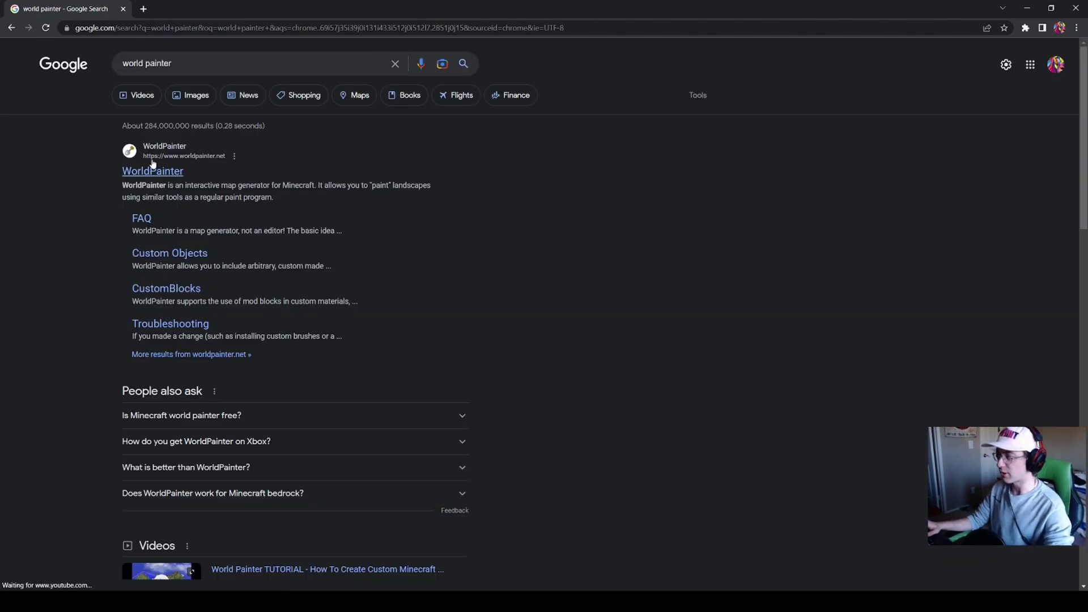
{"action": "left_click", "coordinate": [152, 171]}
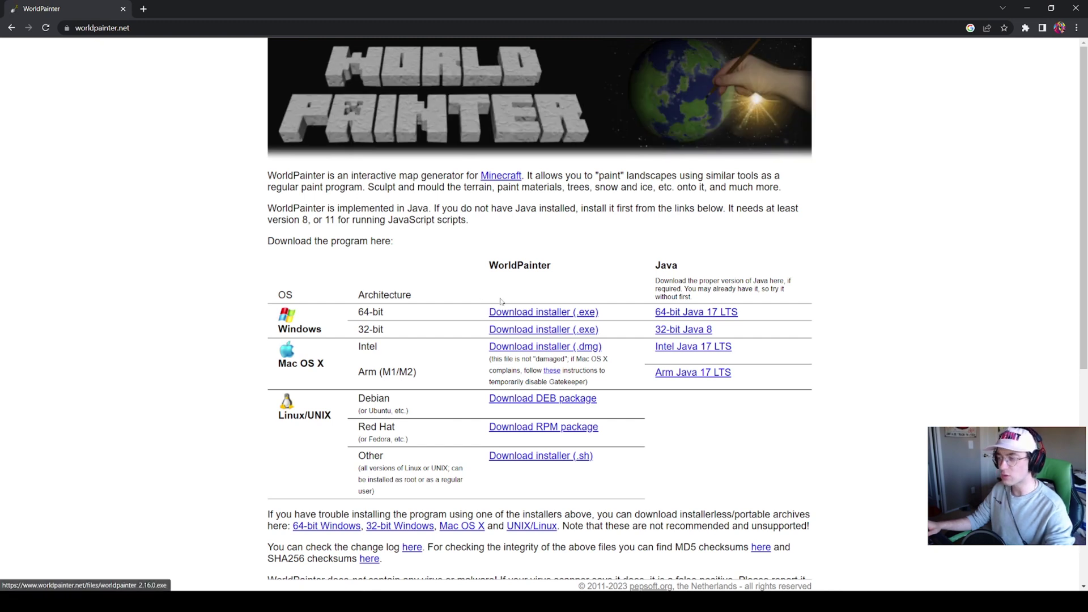
Step: Download the 64-bit Windows installer worldpainter_2.16.0.exe and place it on the desktop
{"action": "left_click_drag", "start_coordinate": [357, 313], "coordinate": [626, 310]}
{"action": "left_click", "coordinate": [626, 310]}
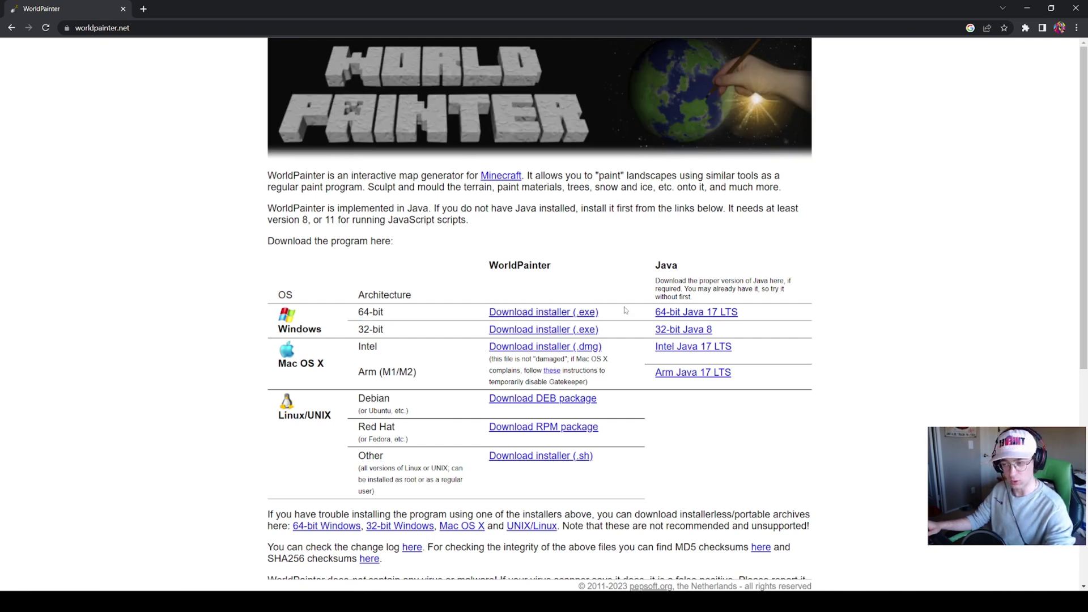
{"action": "left_click", "coordinate": [536, 312]}
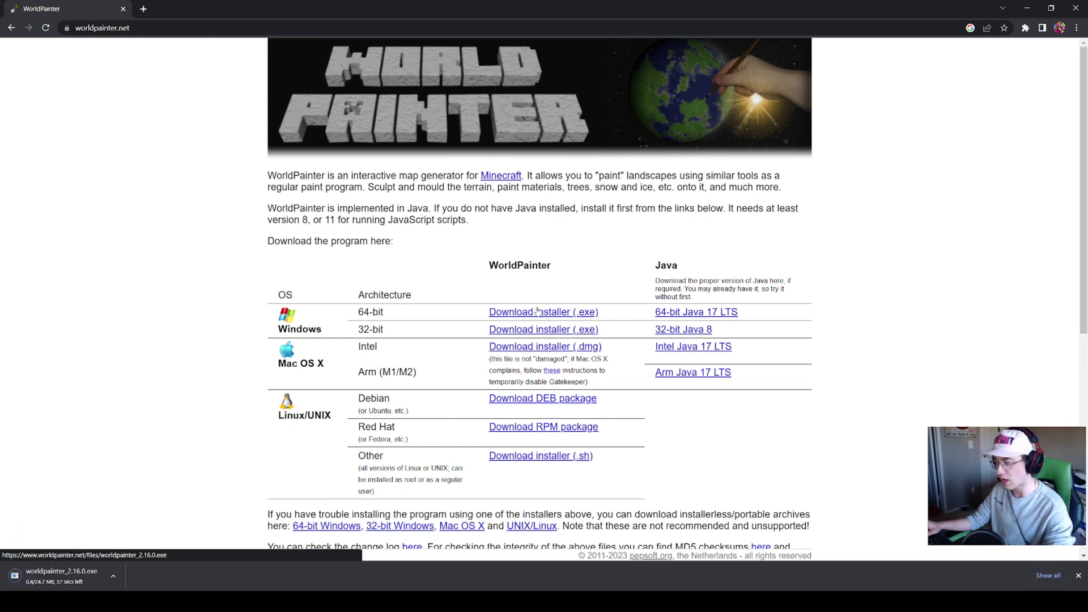
{"action": "left_click", "coordinate": [1052, 8]}
{"action": "left_click_drag", "start_coordinate": [355, 461], "coordinate": [136, 190]}
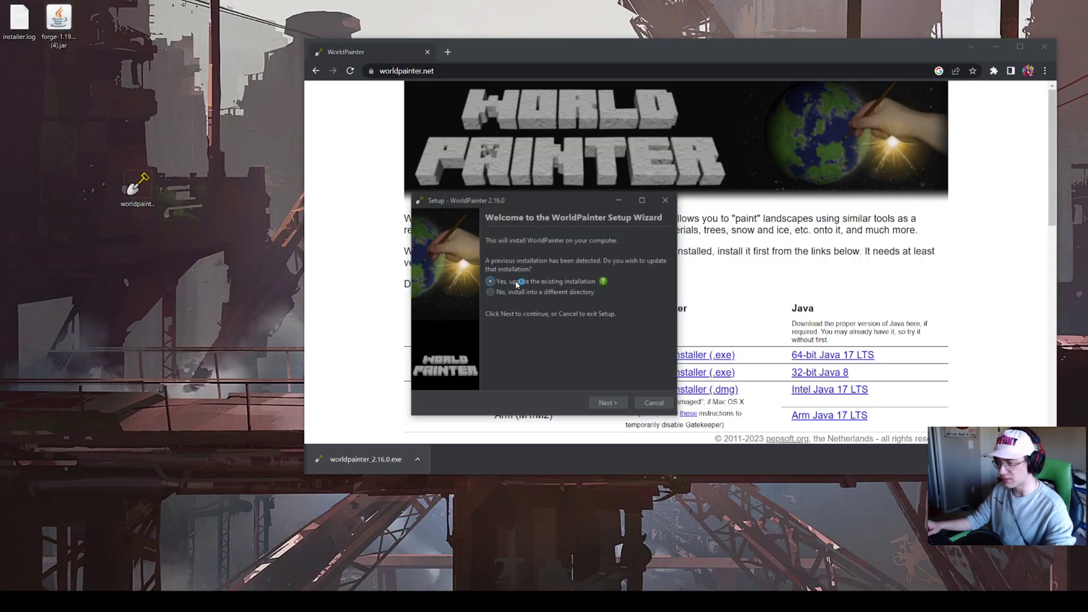
Step: Update the existing WorldPainter installation with the 2.16.0 setup wizard, run WorldPainter on finishing, and minimise the browser
{"action": "mouse_move", "coordinate": [605, 283]}
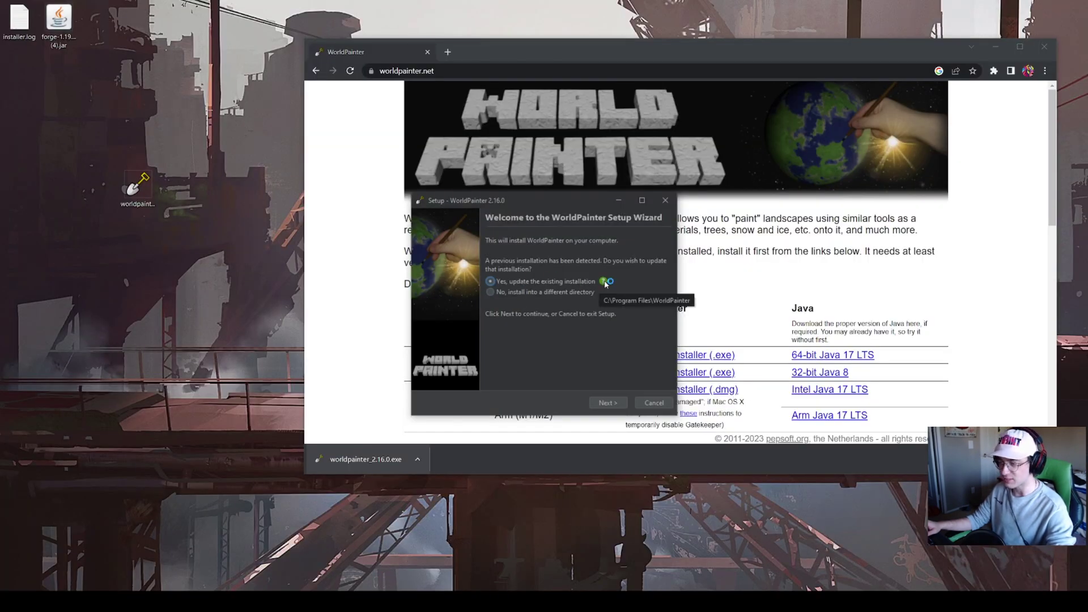
{"action": "left_click", "coordinate": [608, 403]}
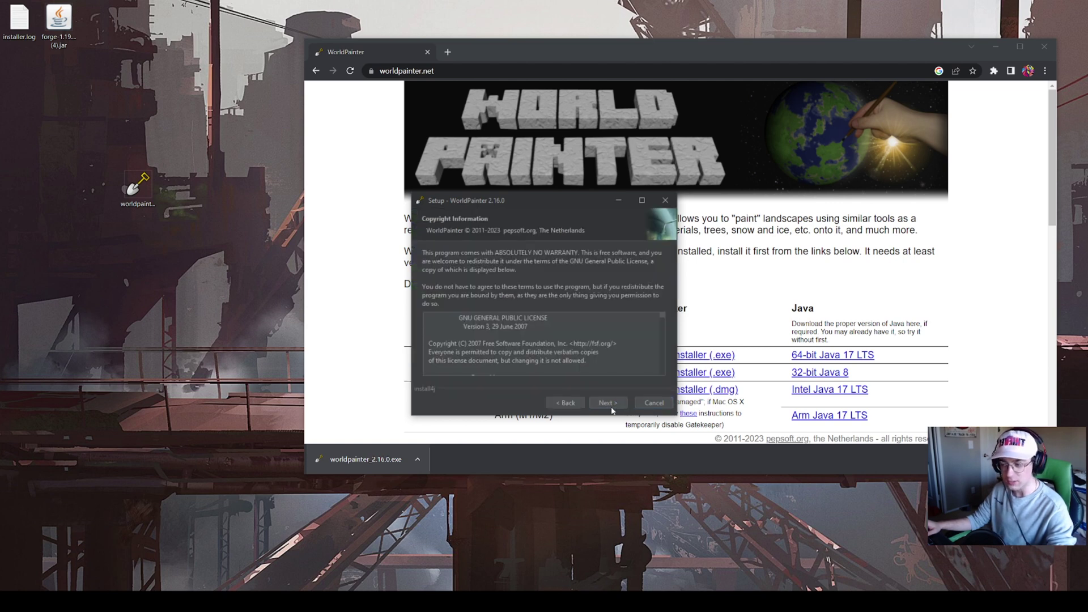
{"action": "left_click", "coordinate": [610, 406]}
{"action": "left_click", "coordinate": [610, 406]}
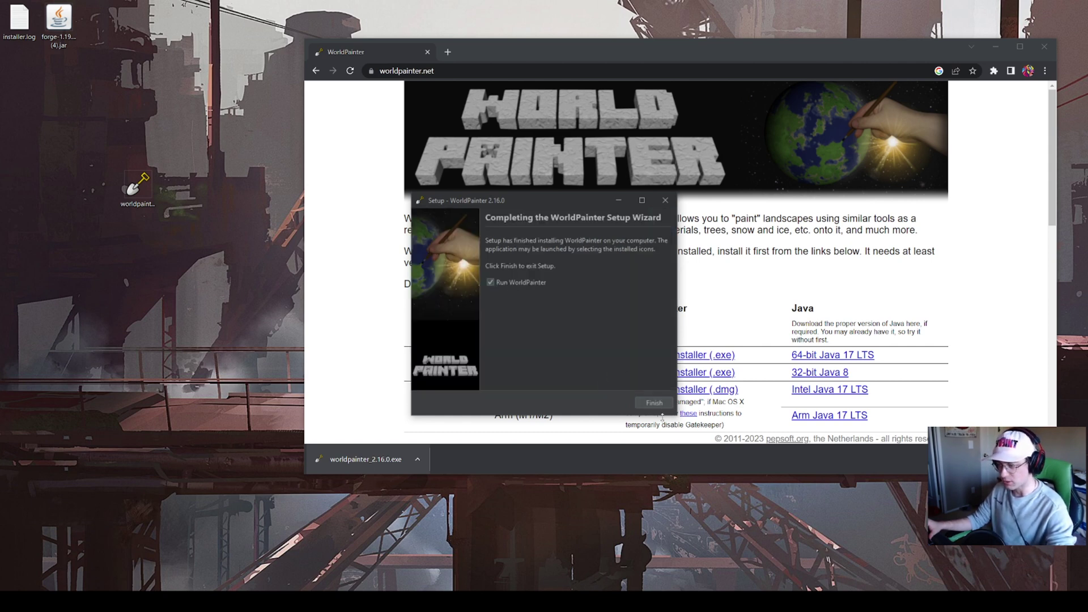
{"action": "left_click", "coordinate": [655, 403]}
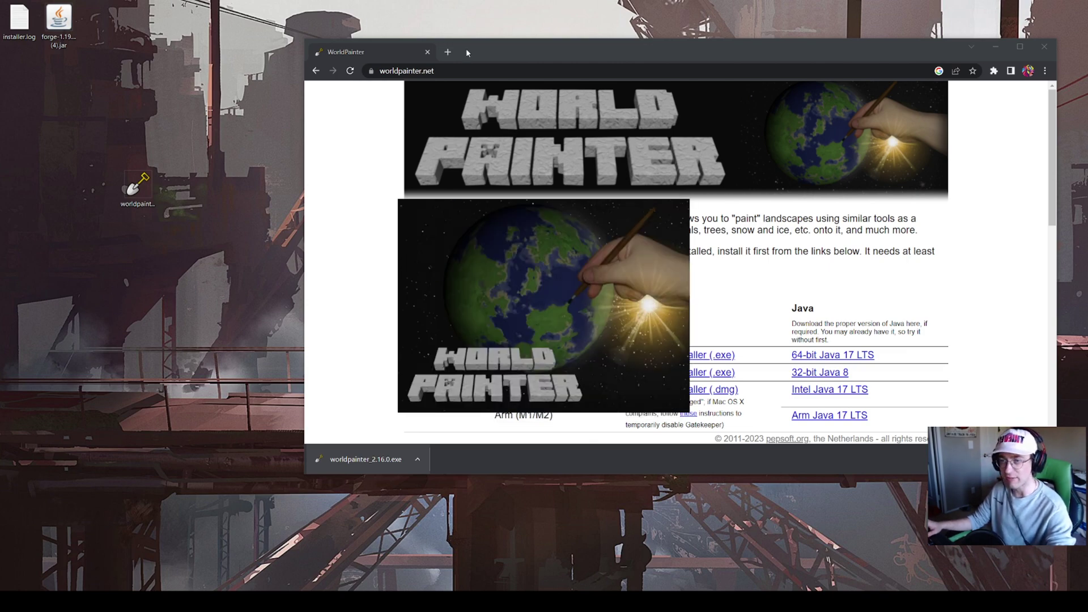
{"action": "left_click_drag", "start_coordinate": [467, 49], "coordinate": [468, 134]}
{"action": "left_click", "coordinate": [995, 132]}
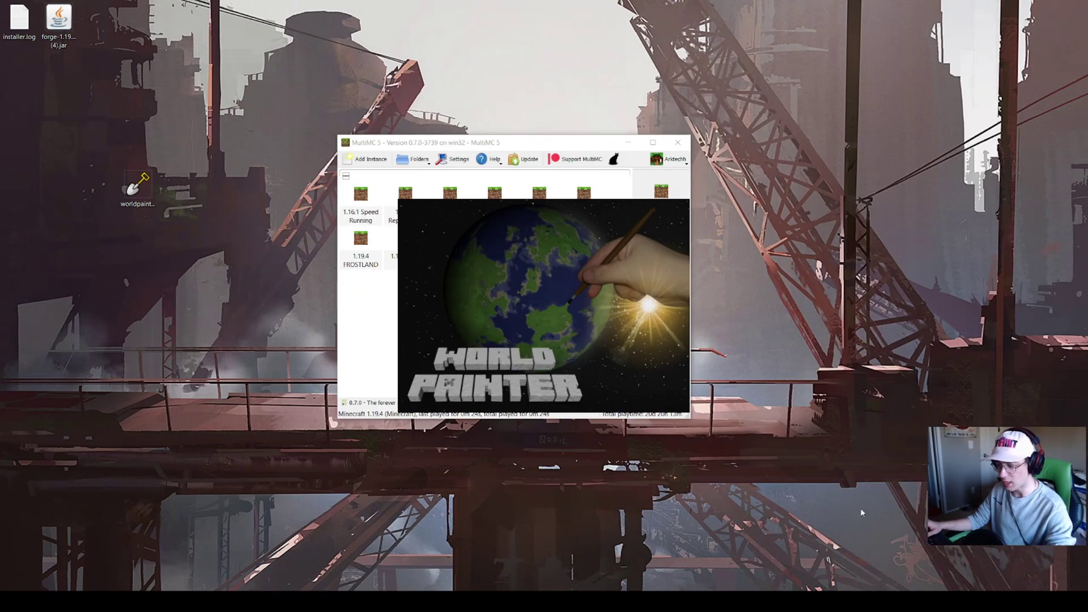